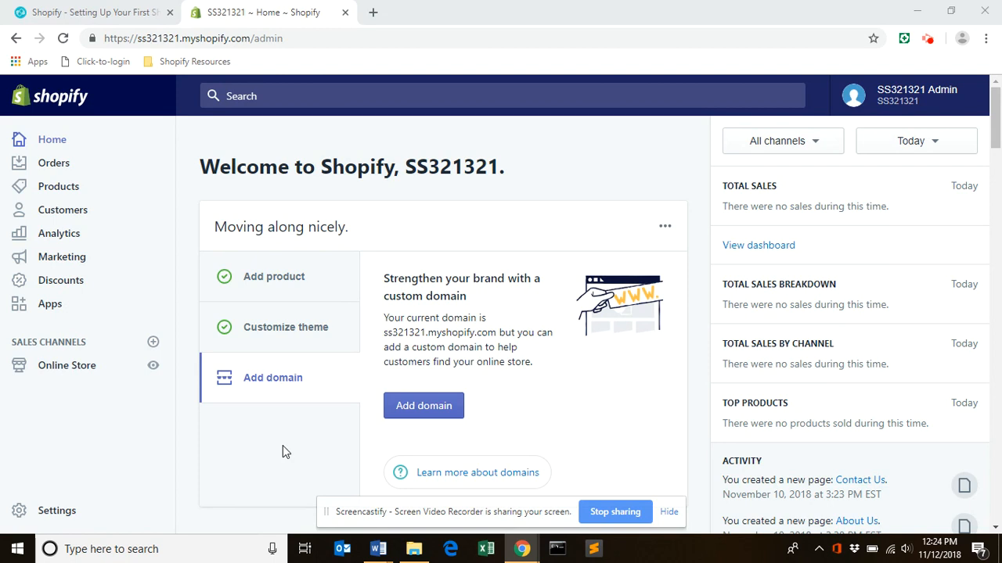
Open the store's Payment providers settings and review the options for accepting credit cards and PayPal.
{"action": "left_click", "coordinate": [69, 510]}
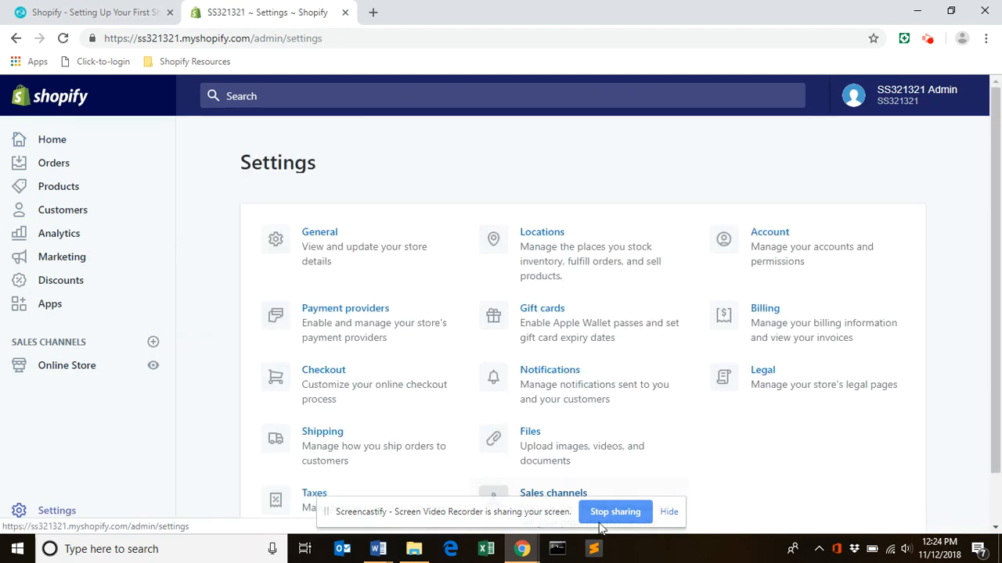
{"action": "left_click", "coordinate": [997, 332]}
{"action": "scroll", "coordinate": [997, 332], "scroll_direction": "down", "scroll_amount": 1}
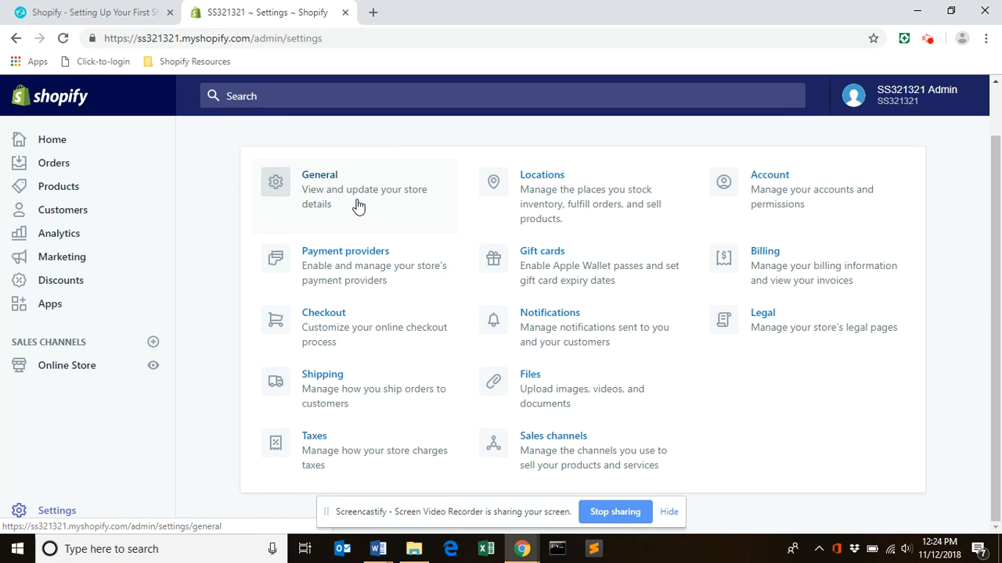
{"action": "left_click", "coordinate": [379, 257]}
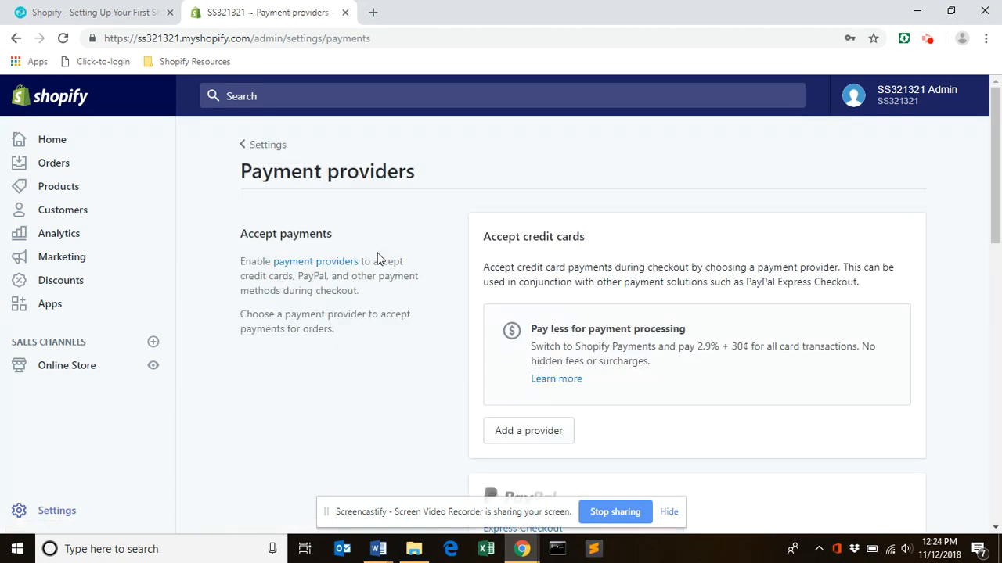
{"action": "mouse_move", "coordinate": [996, 185]}
{"action": "left_mouse_down"}
{"action": "mouse_move", "coordinate": [996, 314]}
{"action": "mouse_move", "coordinate": [1000, 192]}
{"action": "left_mouse_up"}
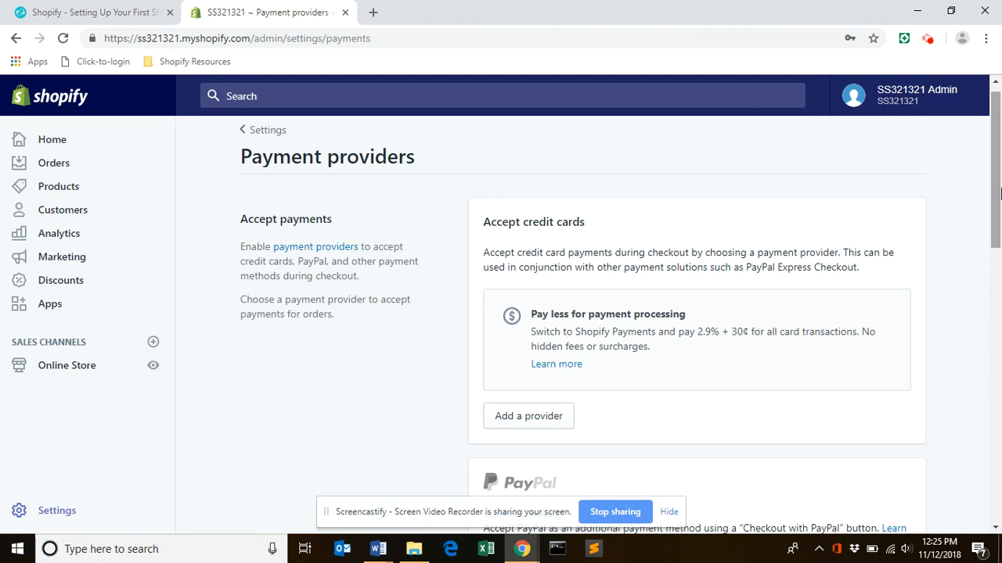
{"action": "left_click_drag", "start_coordinate": [999, 194], "coordinate": [1000, 230]}
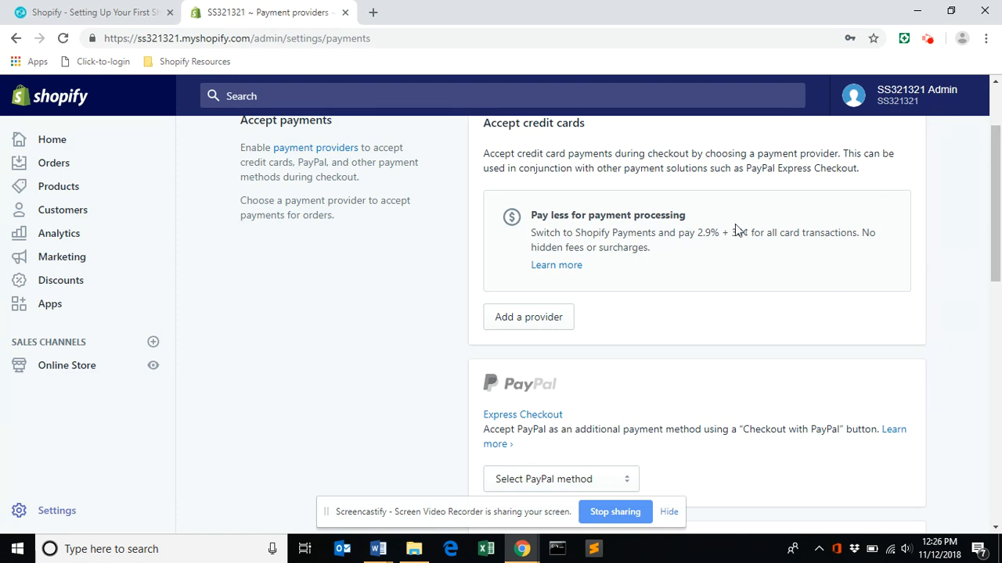
{"action": "left_click_drag", "start_coordinate": [997, 278], "coordinate": [998, 261]}
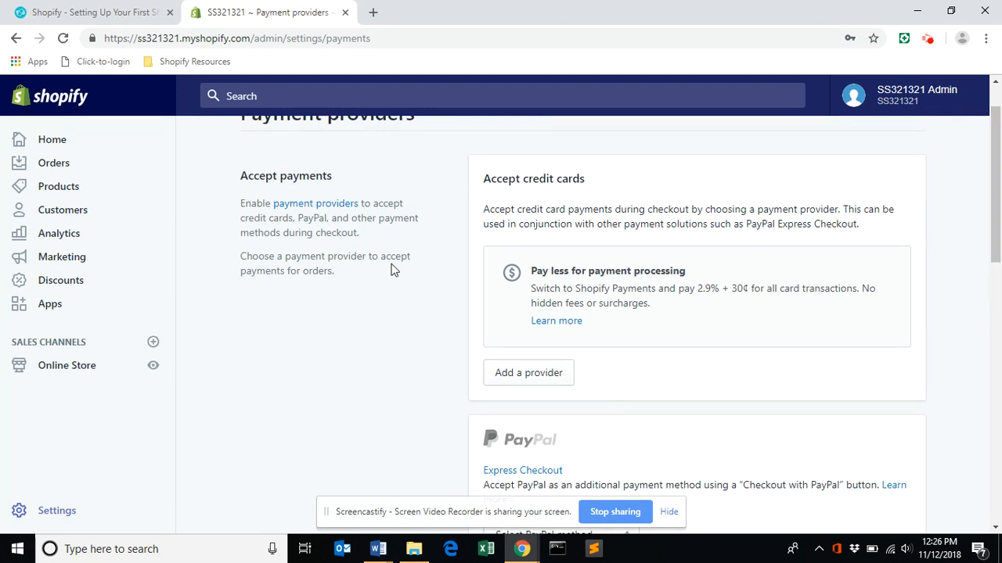
View the Shopify Payments and third-party choices for adding a credit card provider, and close them without choosing one.
{"action": "left_click", "coordinate": [536, 375]}
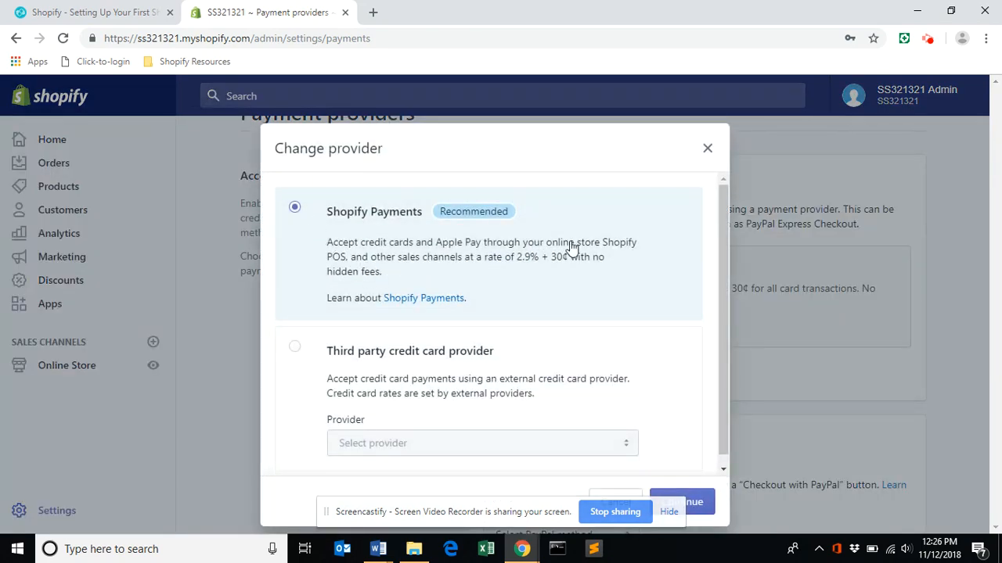
{"action": "left_click", "coordinate": [723, 228]}
{"action": "left_click", "coordinate": [708, 148]}
In the store's Checkout settings, make customer accounts optional.
{"action": "left_click_drag", "start_coordinate": [993, 189], "coordinate": [990, 117]}
{"action": "left_click", "coordinate": [268, 148]}
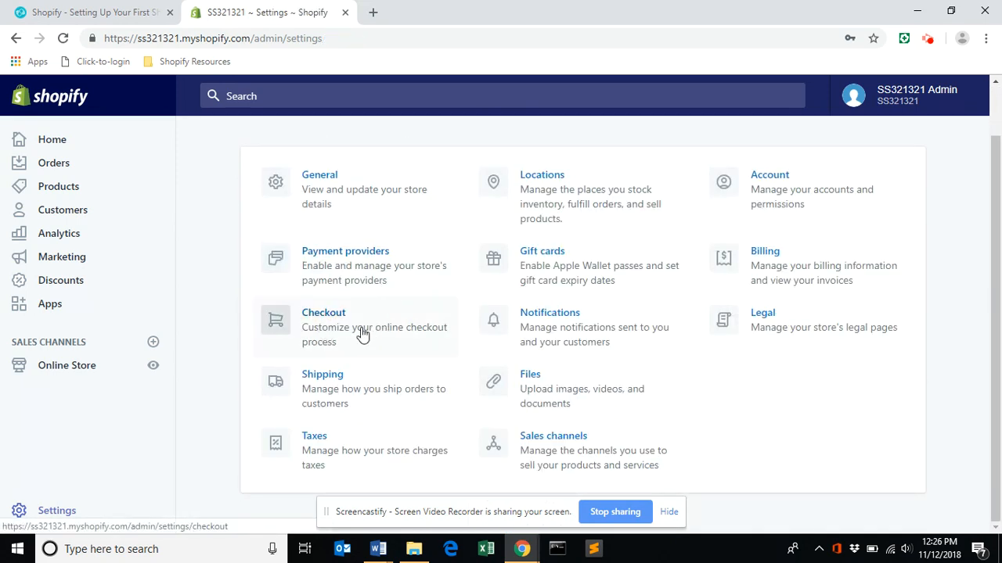
{"action": "left_click", "coordinate": [332, 324]}
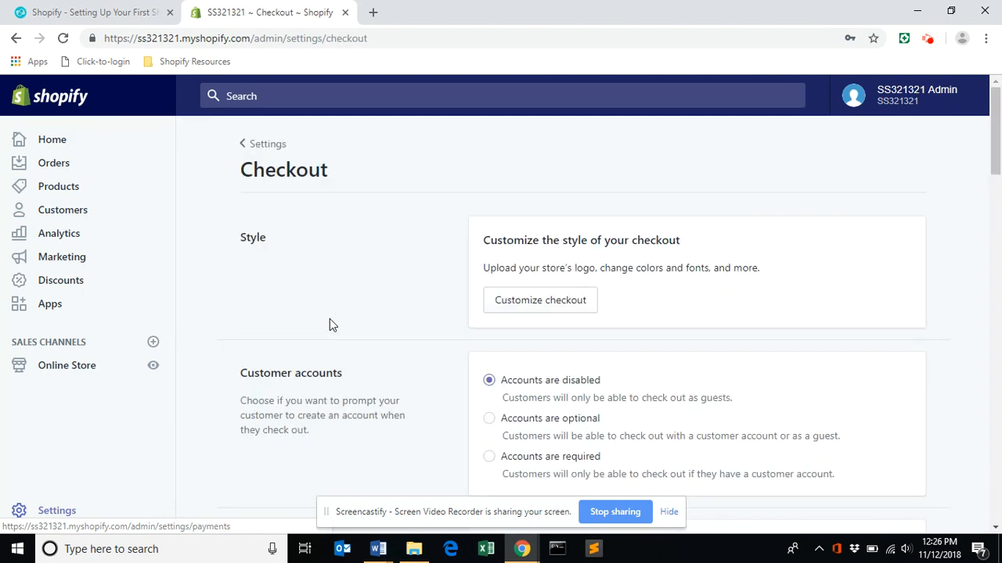
{"action": "left_click_drag", "start_coordinate": [996, 121], "coordinate": [999, 160]}
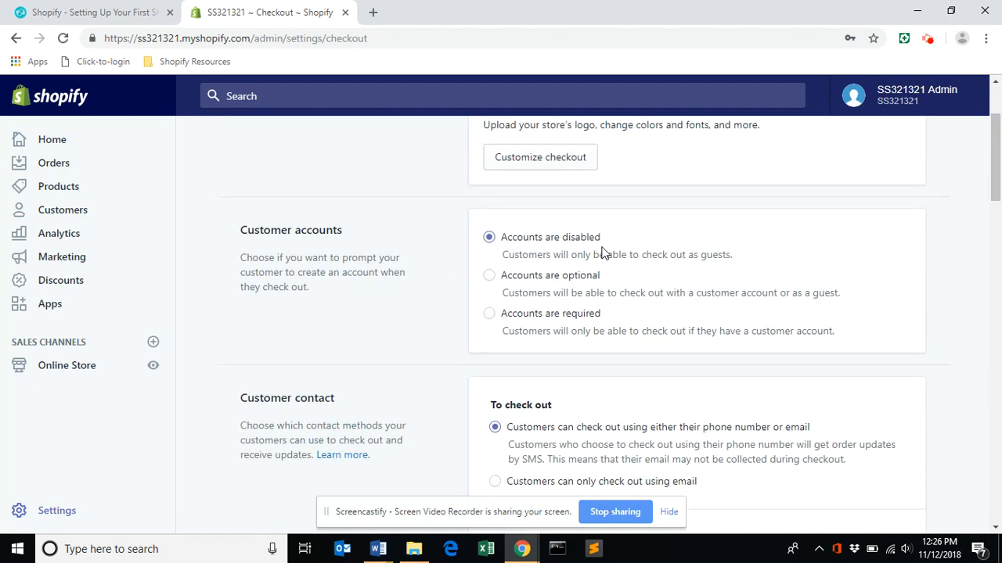
{"action": "left_click", "coordinate": [490, 275]}
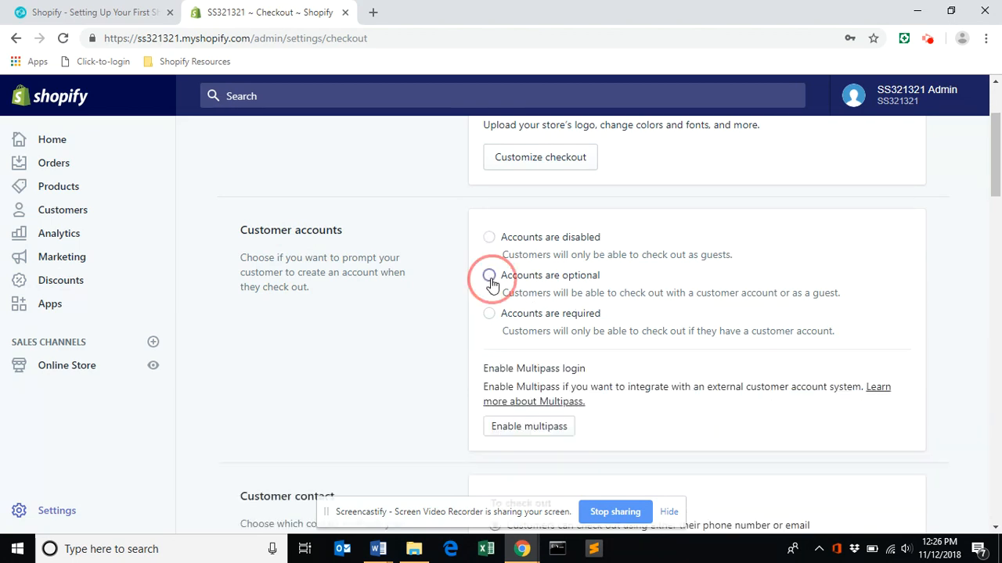
Review the remaining checkout form and order processing options, and save the checkout settings.
{"action": "left_click", "coordinate": [999, 172]}
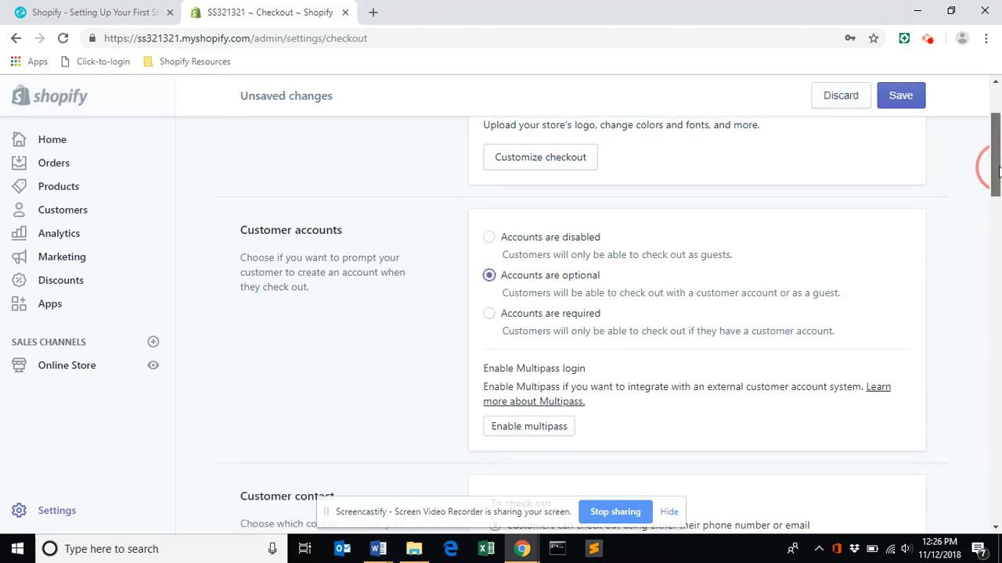
{"action": "left_click_drag", "start_coordinate": [1000, 172], "coordinate": [999, 290]}
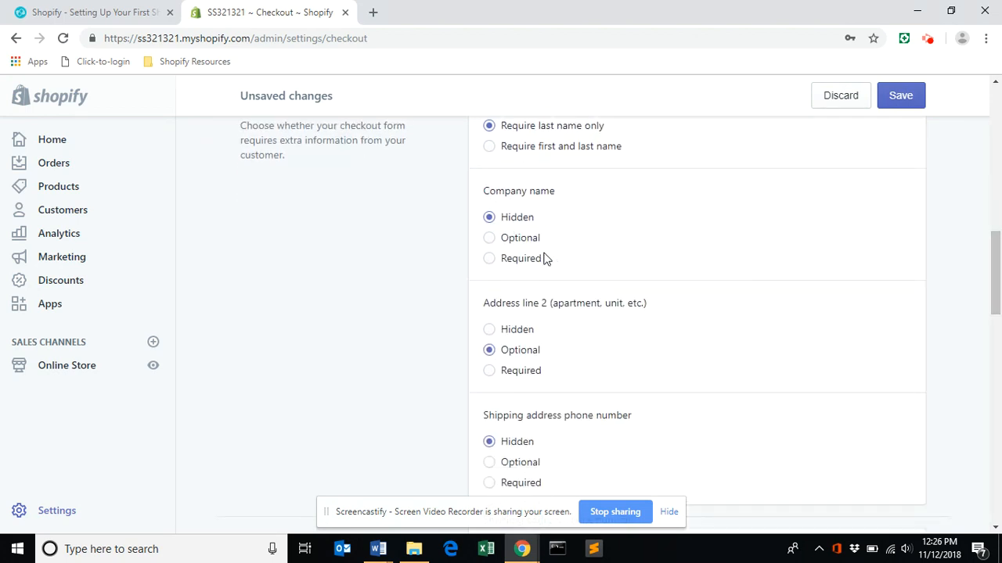
{"action": "left_click_drag", "start_coordinate": [996, 255], "coordinate": [999, 345]}
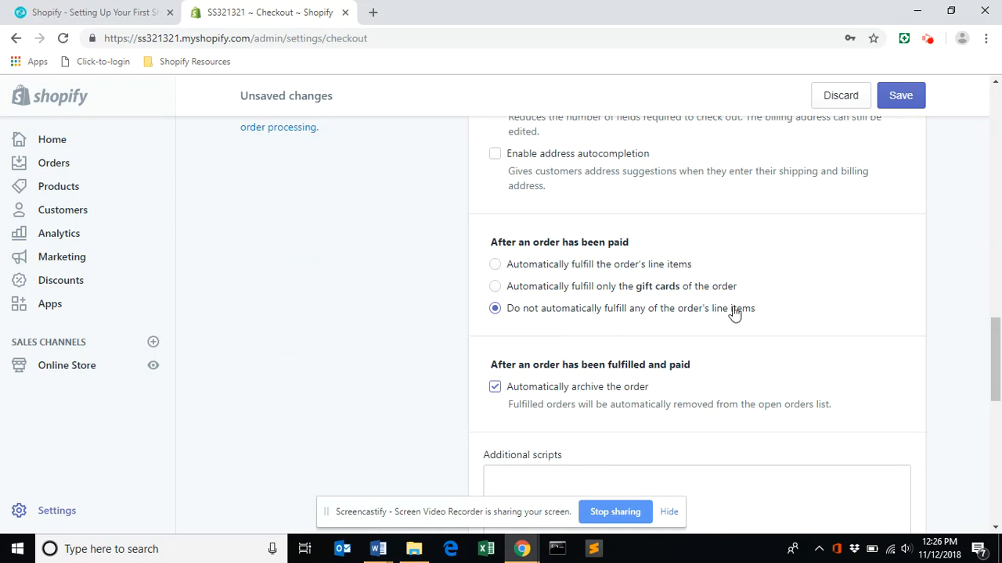
{"action": "left_click_drag", "start_coordinate": [1000, 372], "coordinate": [999, 395]}
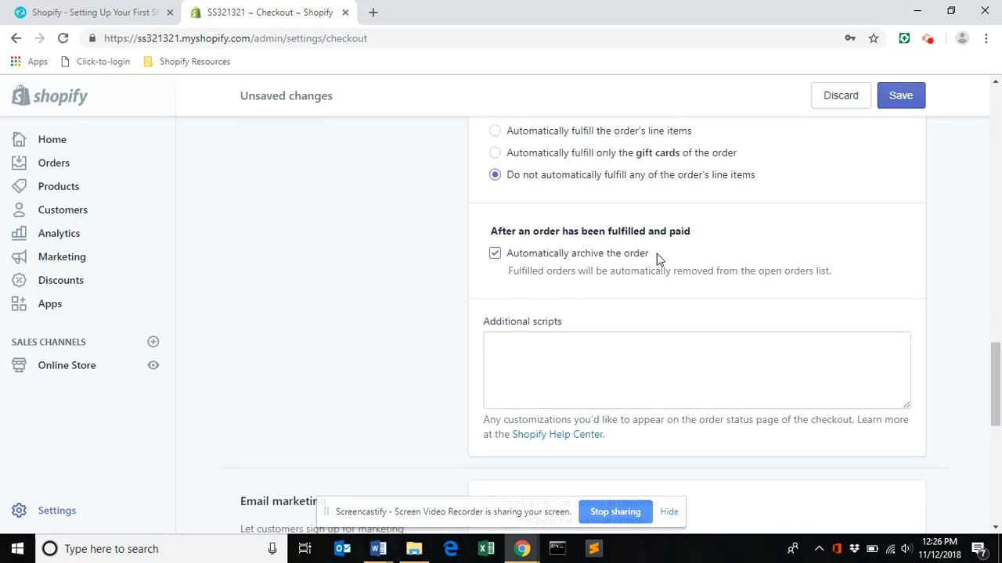
{"action": "left_click", "coordinate": [900, 97]}
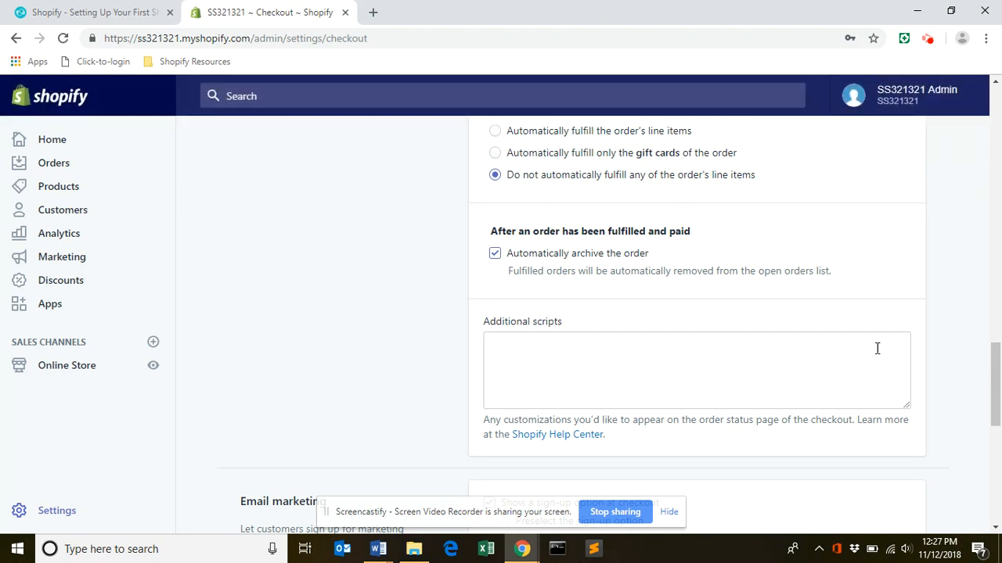
Open the store's Shipping settings and review the shipping origin and the rates of the shipping zones.
{"action": "left_click_drag", "start_coordinate": [997, 387], "coordinate": [997, 196]}
{"action": "scroll", "coordinate": [995, 200], "scroll_direction": "up", "scroll_amount": 2}
{"action": "left_click", "coordinate": [268, 145]}
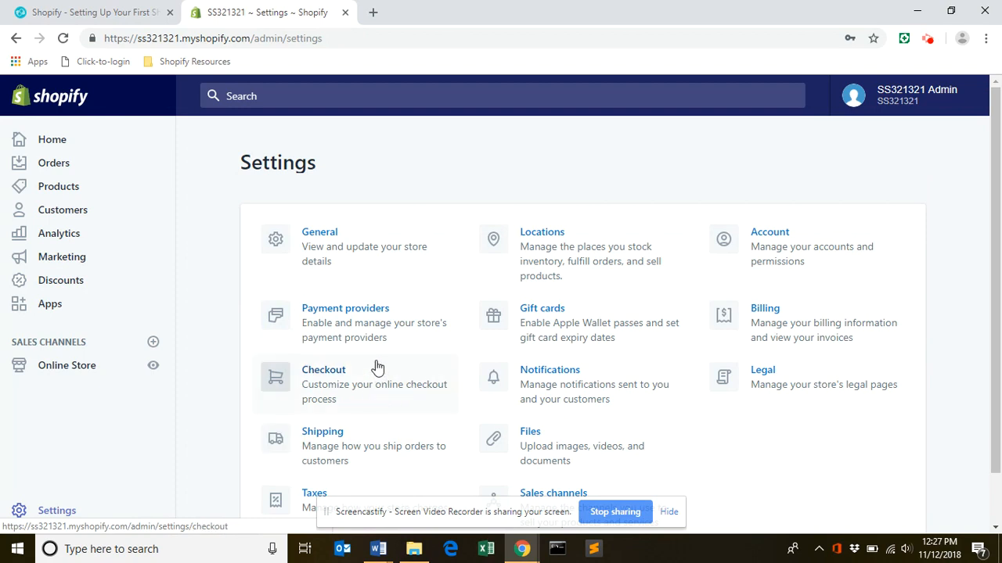
{"action": "left_click", "coordinate": [320, 439]}
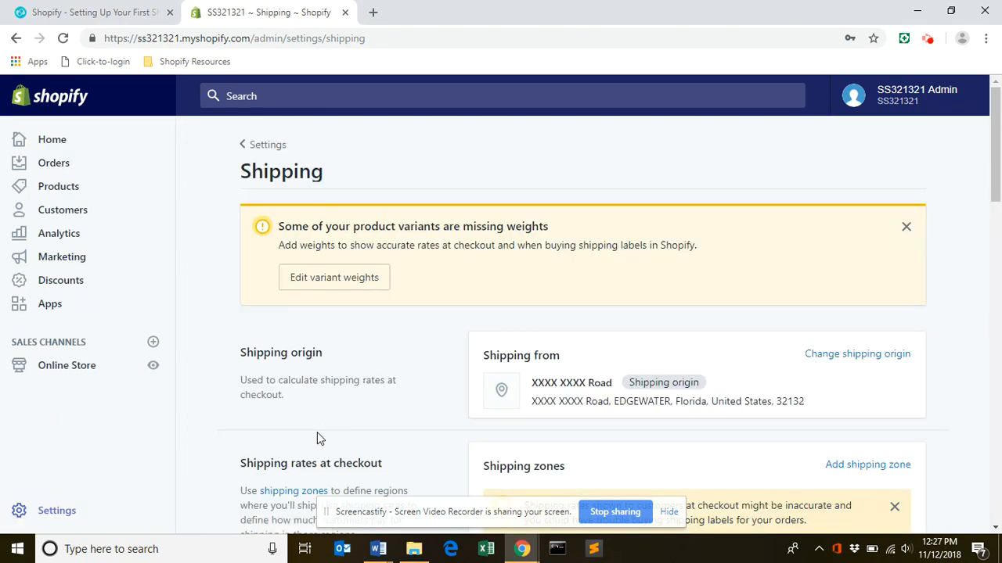
{"action": "left_click", "coordinate": [997, 175]}
{"action": "mouse_move", "coordinate": [997, 175]}
{"action": "left_mouse_down"}
{"action": "mouse_move", "coordinate": [997, 233]}
{"action": "mouse_move", "coordinate": [998, 181]}
{"action": "left_mouse_up"}
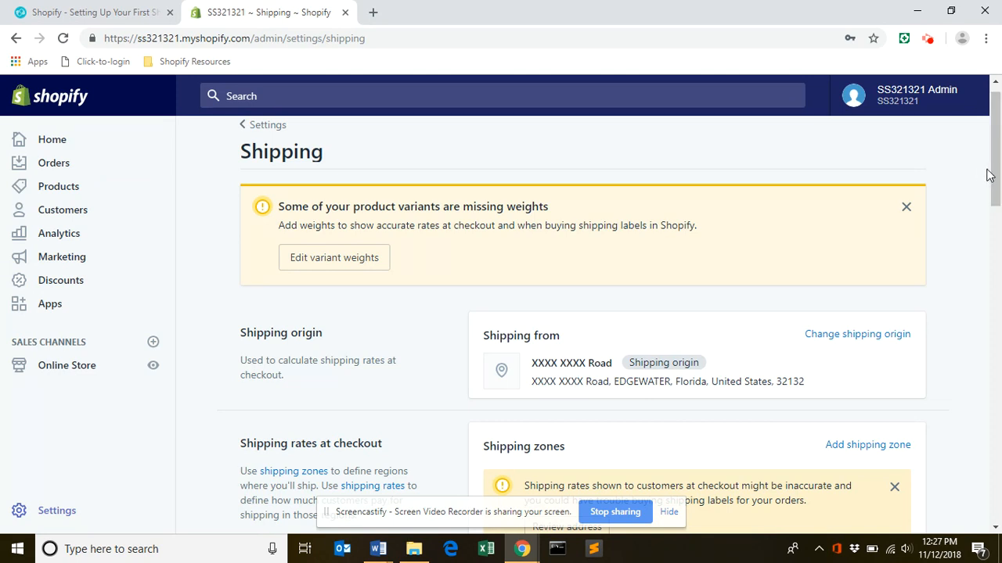
{"action": "left_click_drag", "start_coordinate": [1000, 184], "coordinate": [998, 272]}
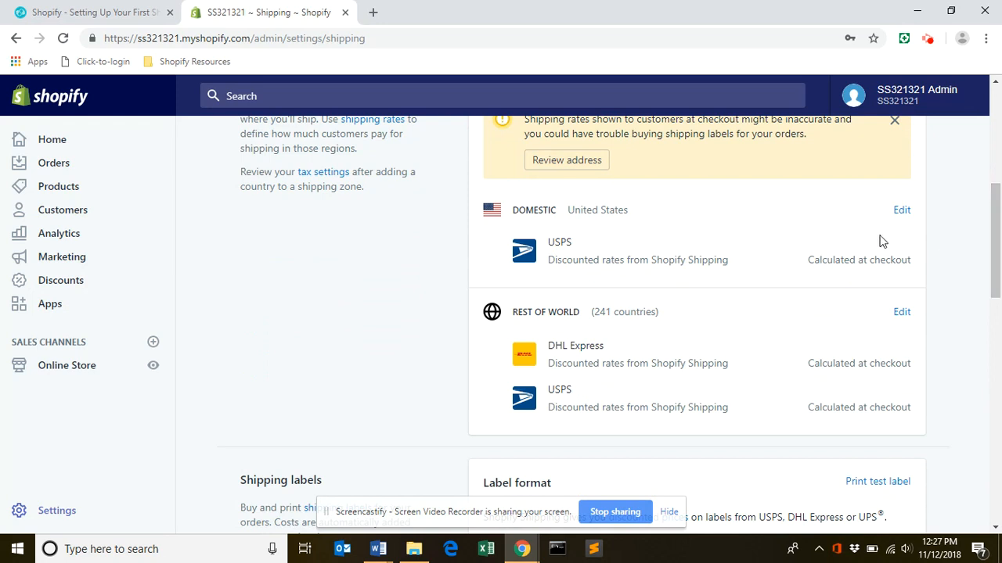
Add a price based rate named Free Shipping to the Domestic zone, with a $50.00 minimum order price and the free shipping rate enabled.
{"action": "left_click", "coordinate": [903, 213]}
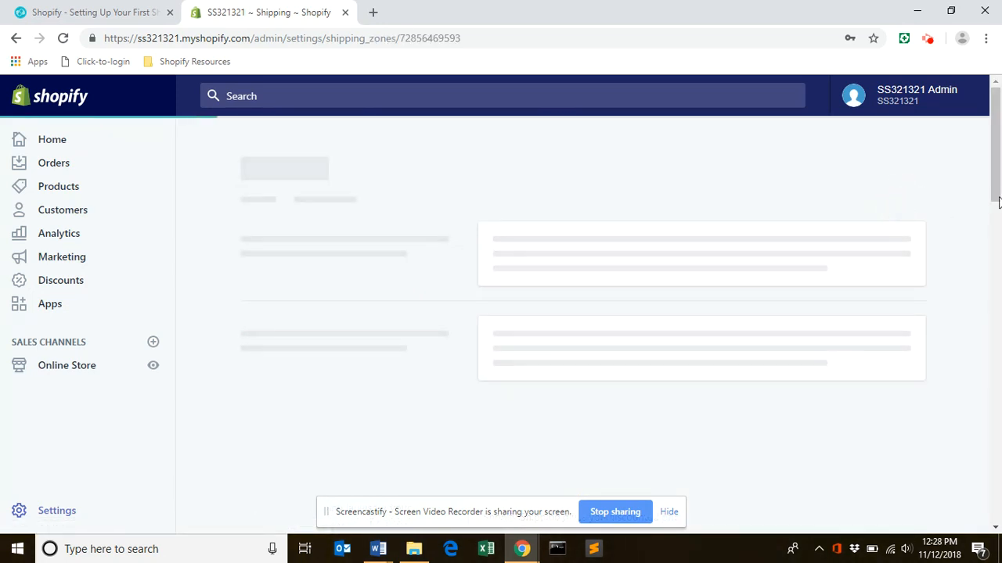
{"action": "left_click_drag", "start_coordinate": [998, 174], "coordinate": [998, 247]}
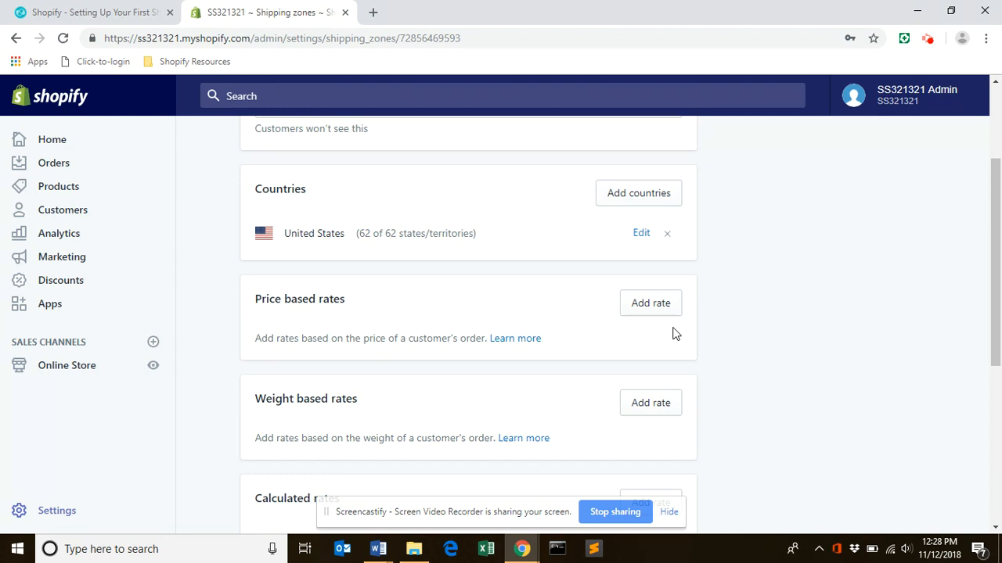
{"action": "left_click", "coordinate": [640, 312]}
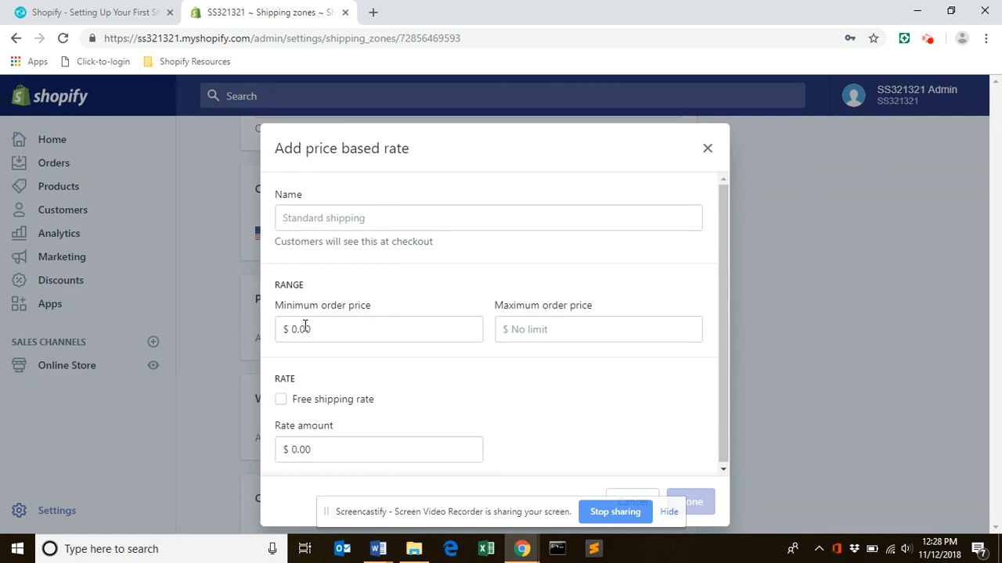
{"action": "left_click_drag", "start_coordinate": [319, 328], "coordinate": [277, 326]}
{"action": "type", "text": "50"}
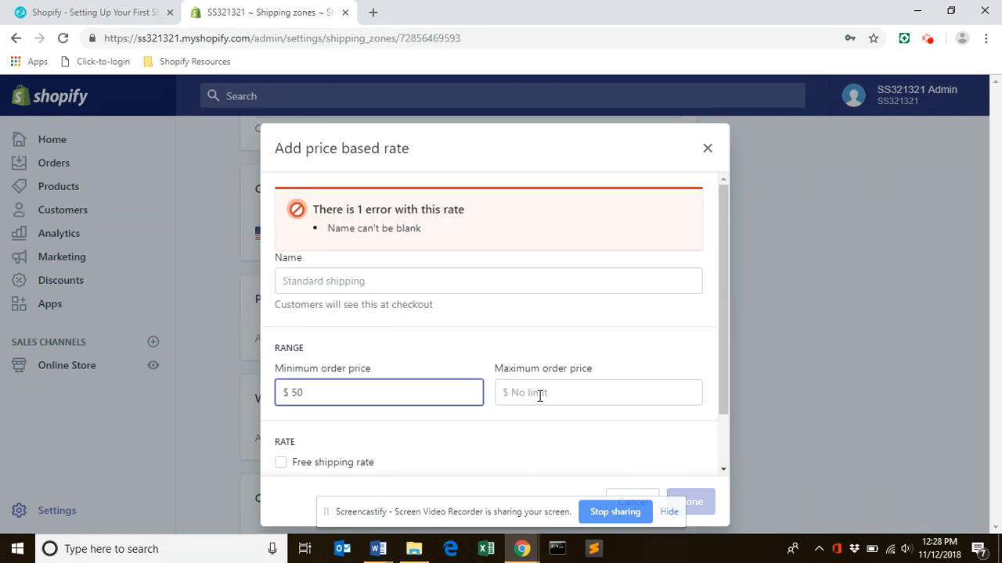
{"action": "left_click", "coordinate": [564, 392]}
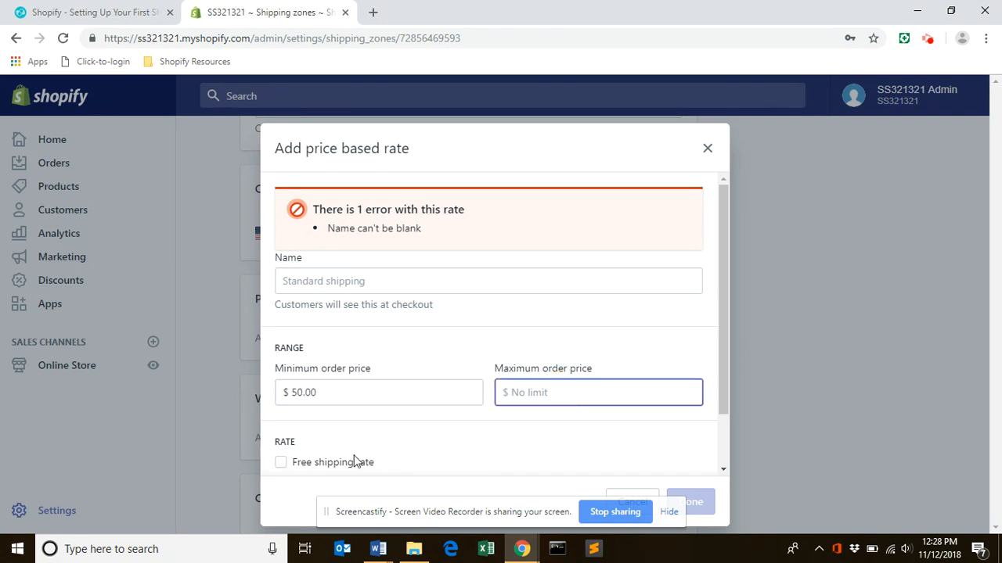
{"action": "left_click", "coordinate": [280, 462]}
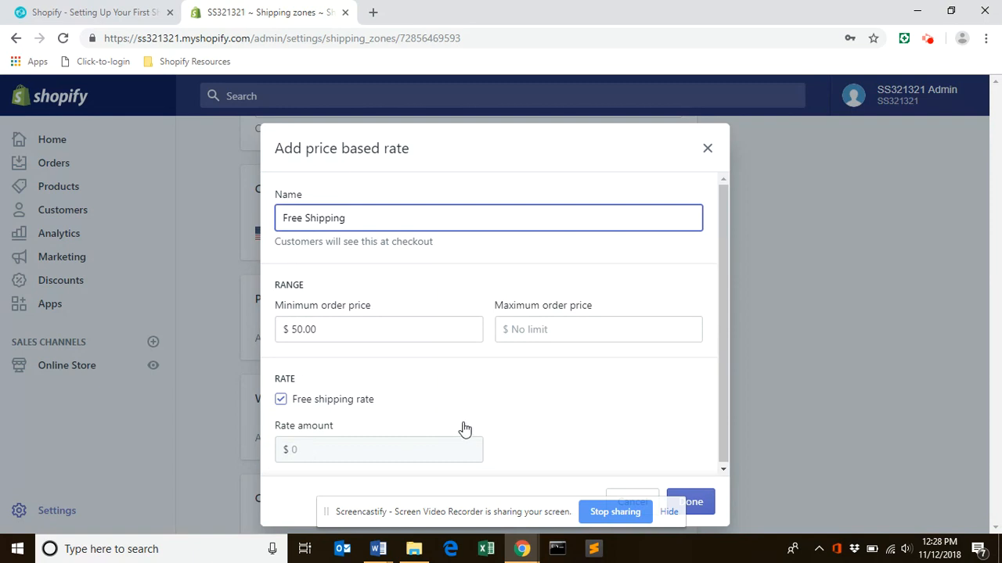
{"action": "left_click", "coordinate": [726, 408]}
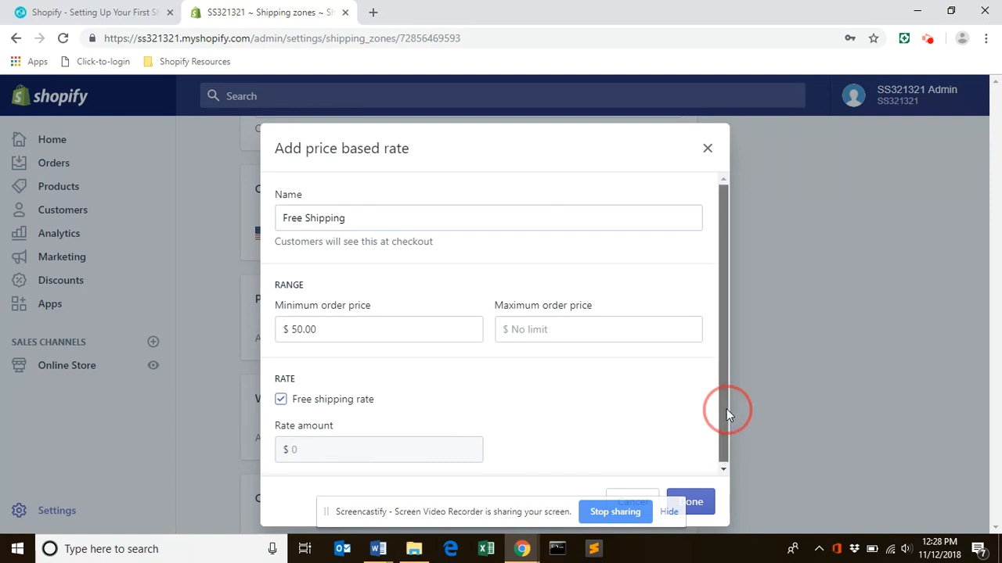
{"action": "left_click", "coordinate": [701, 505]}
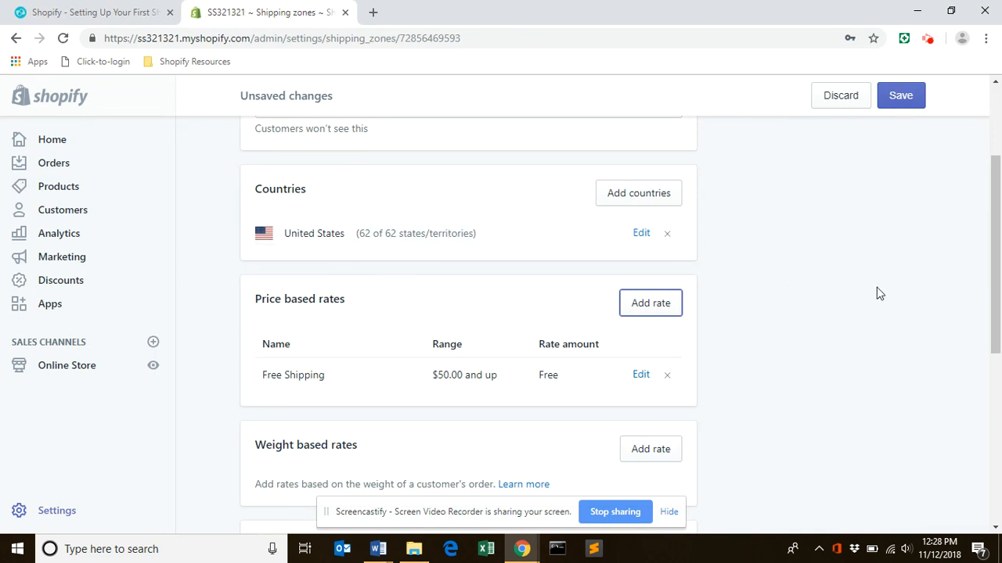
Save the changes to the Domestic shipping zone.
{"action": "left_click_drag", "start_coordinate": [995, 259], "coordinate": [998, 429]}
{"action": "scroll", "coordinate": [1000, 423], "scroll_direction": "up", "scroll_amount": 4}
{"action": "left_click", "coordinate": [904, 102]}
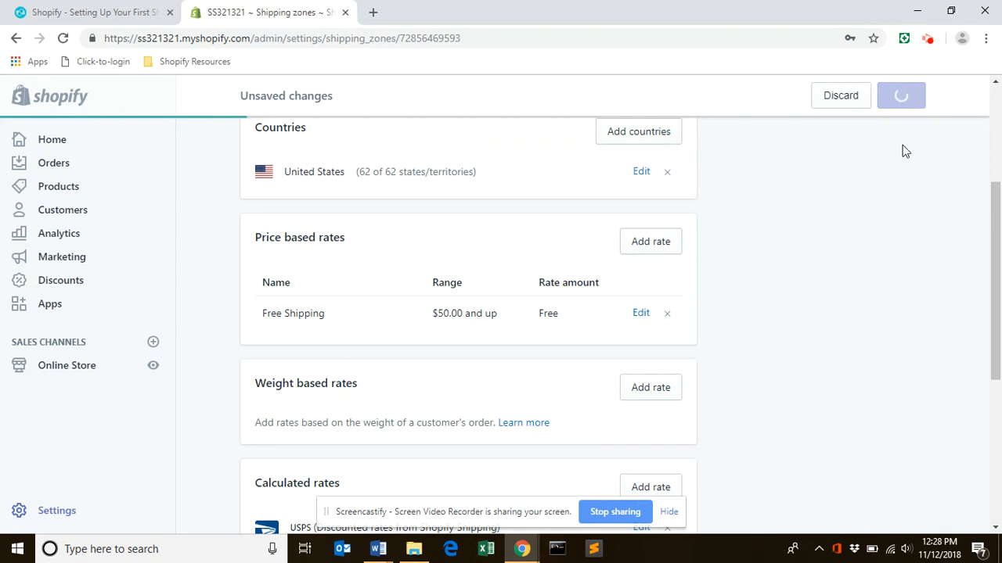
Return to the Shipping settings and check the rates listed for the Domestic zone.
{"action": "left_click_drag", "start_coordinate": [996, 247], "coordinate": [993, 159]}
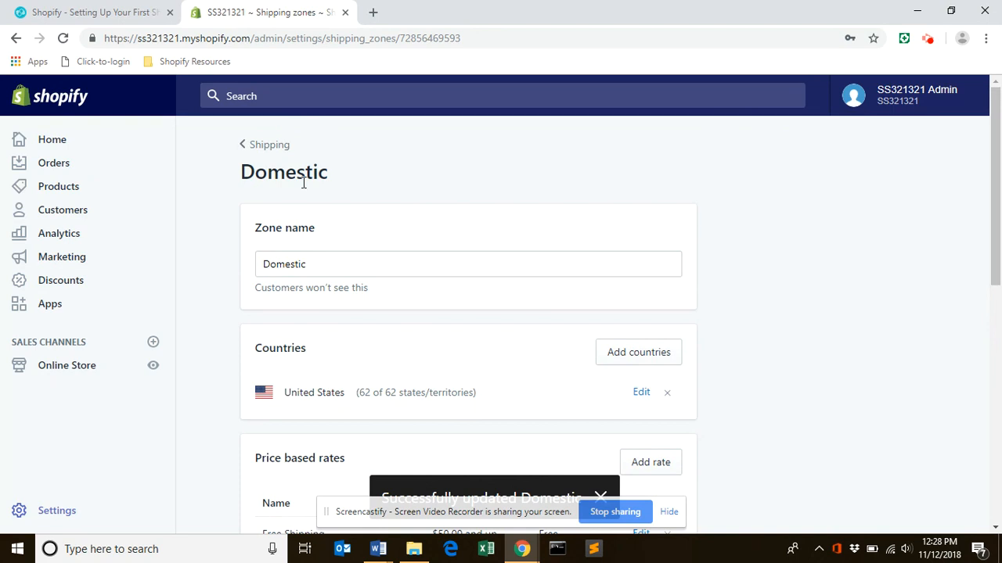
{"action": "left_click", "coordinate": [269, 147]}
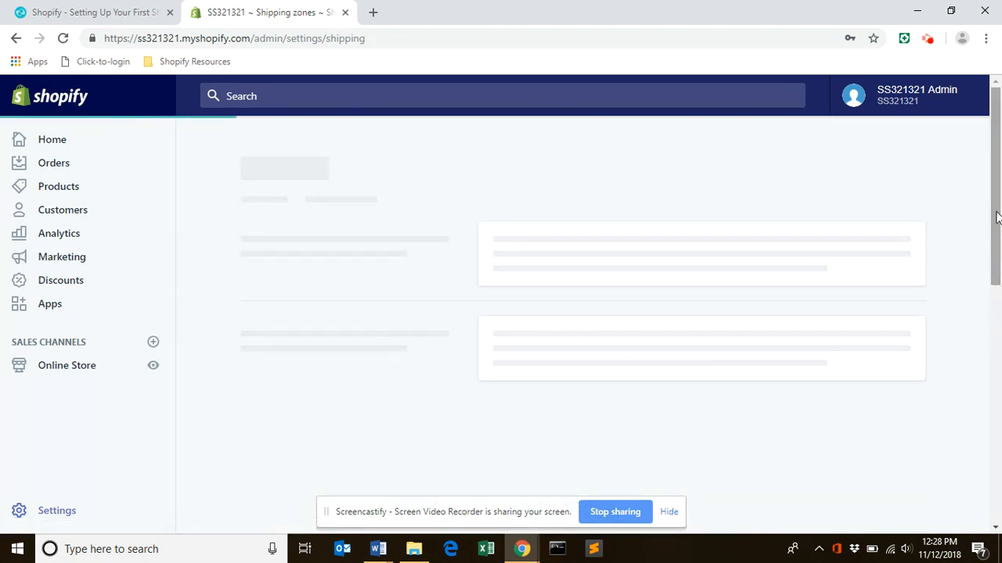
{"action": "left_click_drag", "start_coordinate": [996, 185], "coordinate": [998, 272]}
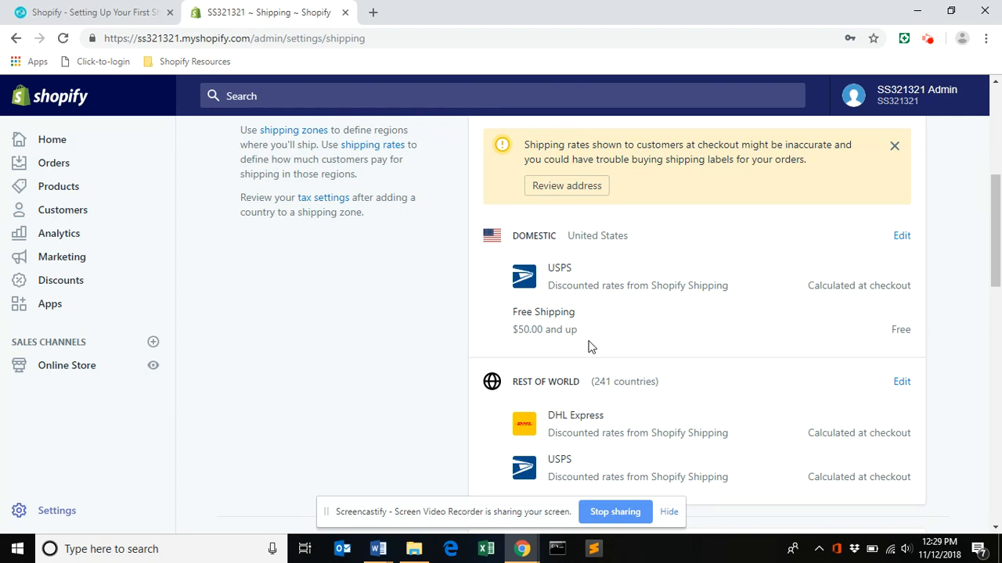
{"action": "left_click_drag", "start_coordinate": [995, 263], "coordinate": [998, 151]}
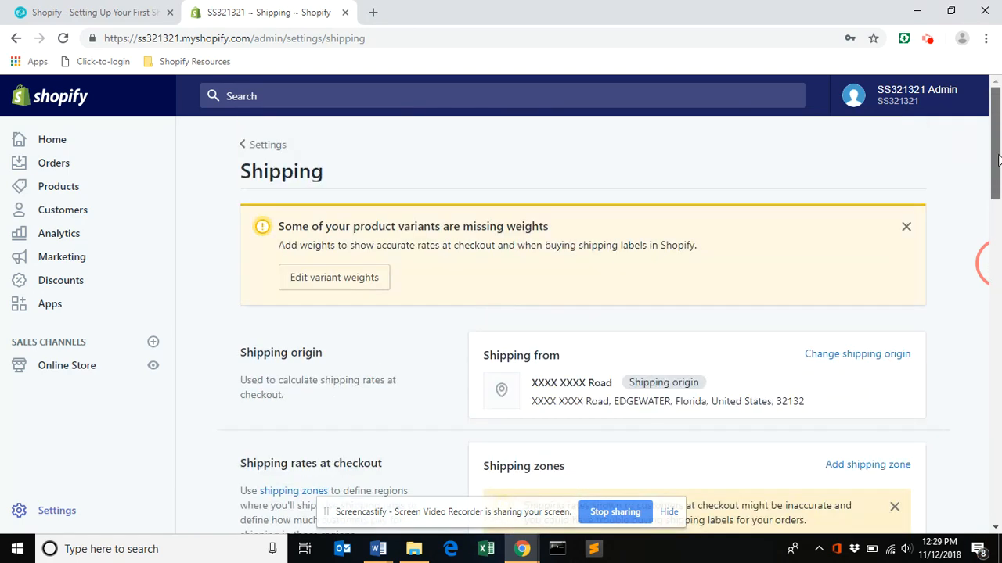
Open the store's Taxes settings.
{"action": "left_click", "coordinate": [269, 145]}
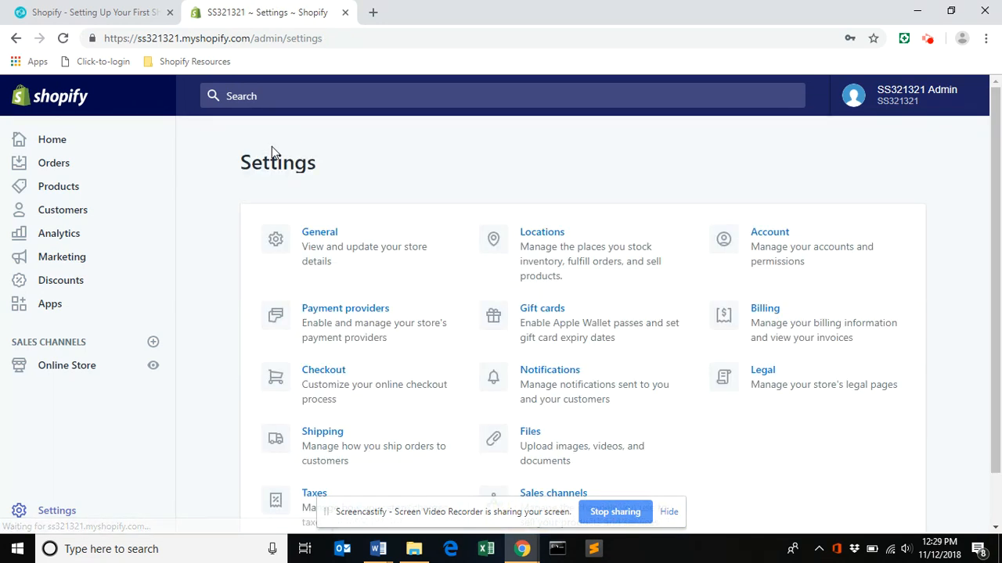
{"action": "left_click", "coordinate": [313, 497]}
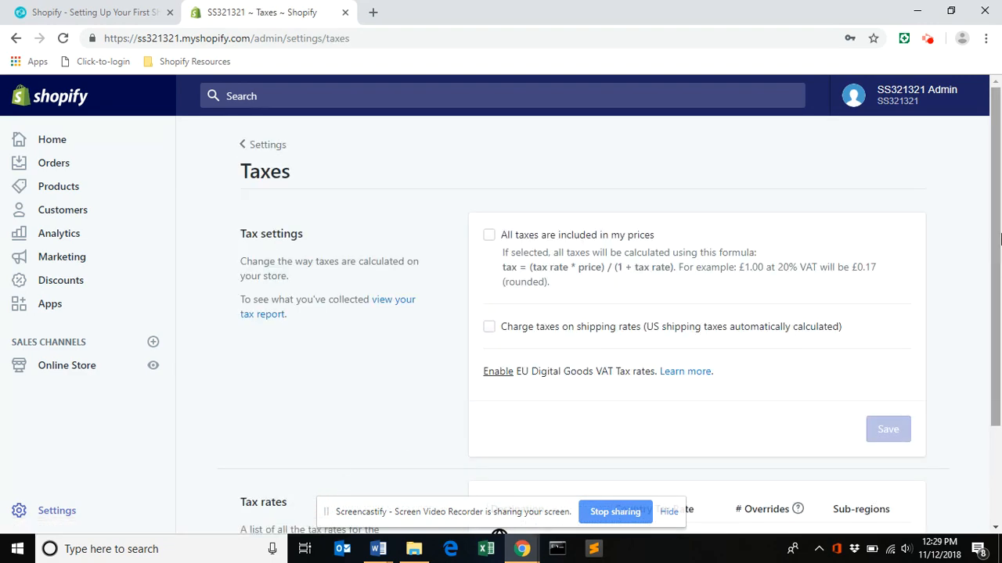
Check the tax settings for the United States, and return to the Settings overview.
{"action": "left_click_drag", "start_coordinate": [996, 202], "coordinate": [996, 290]}
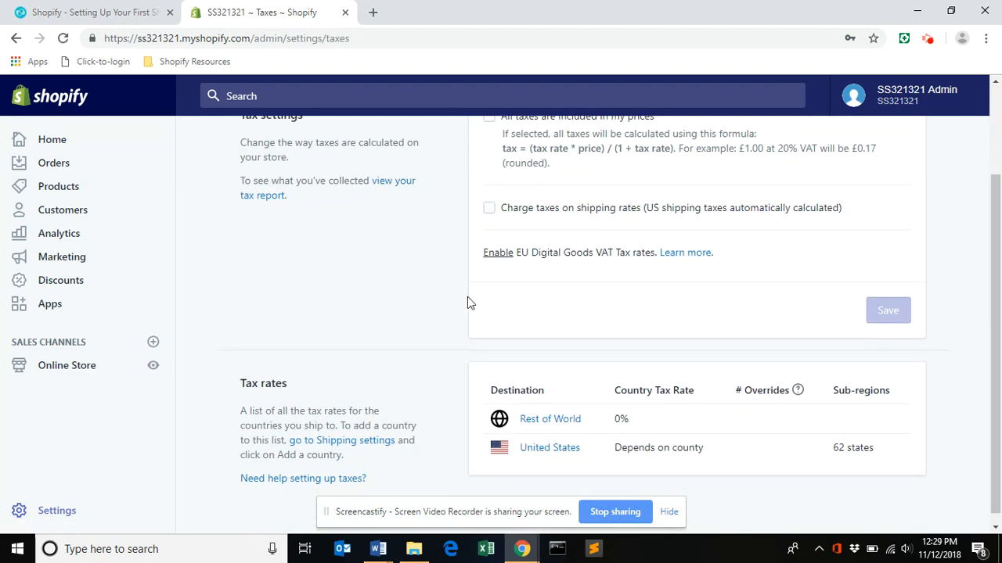
{"action": "left_click", "coordinate": [558, 448]}
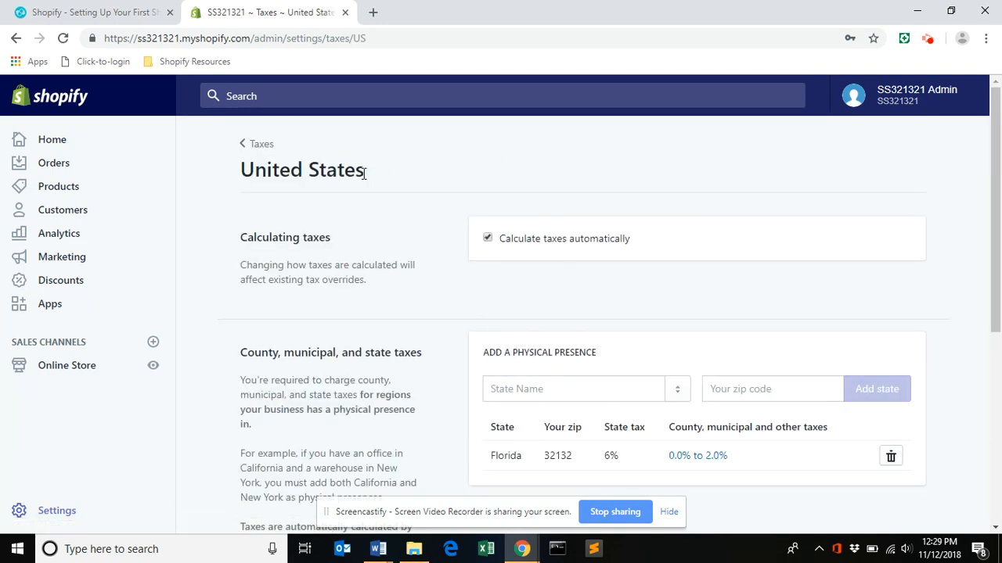
{"action": "left_click", "coordinate": [263, 145]}
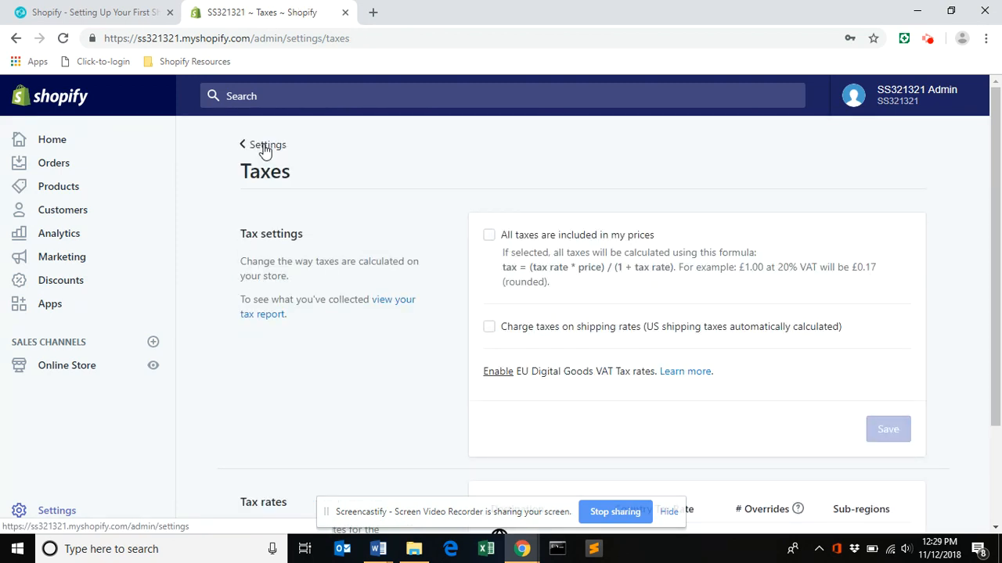
{"action": "left_click", "coordinate": [265, 148]}
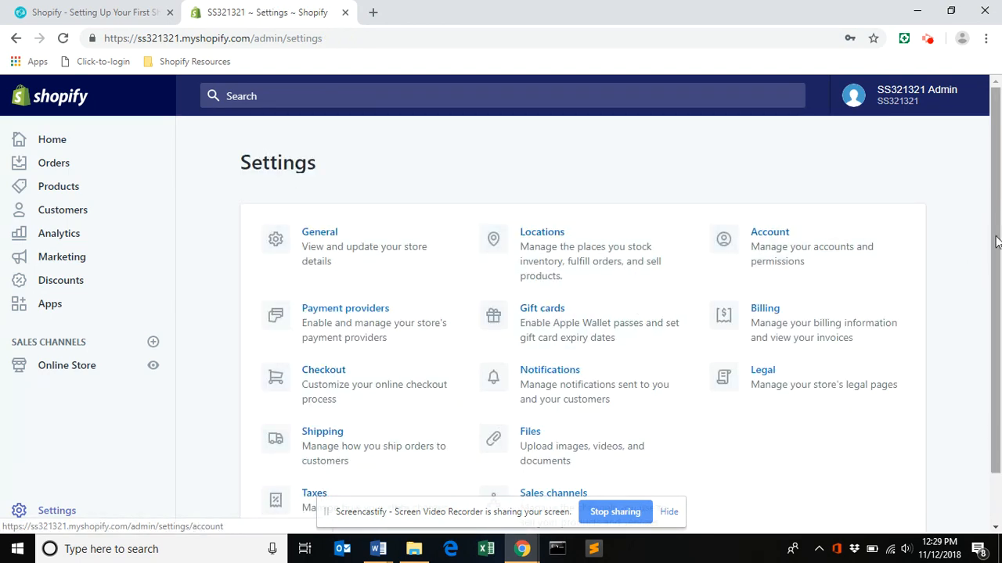
Open the store's Notifications settings.
{"action": "left_click_drag", "start_coordinate": [984, 157], "coordinate": [984, 186]}
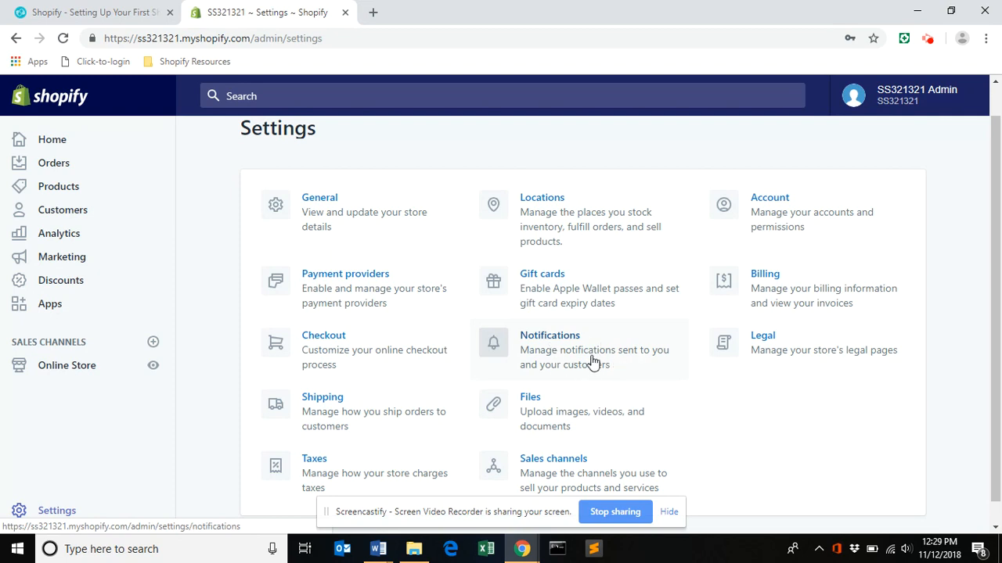
{"action": "left_click", "coordinate": [575, 339]}
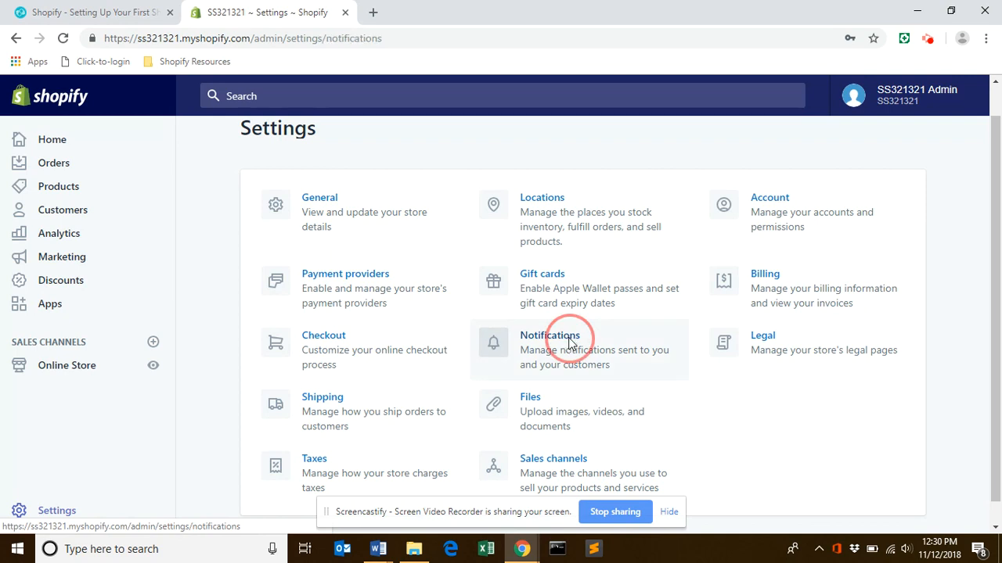
{"action": "left_click", "coordinate": [997, 186]}
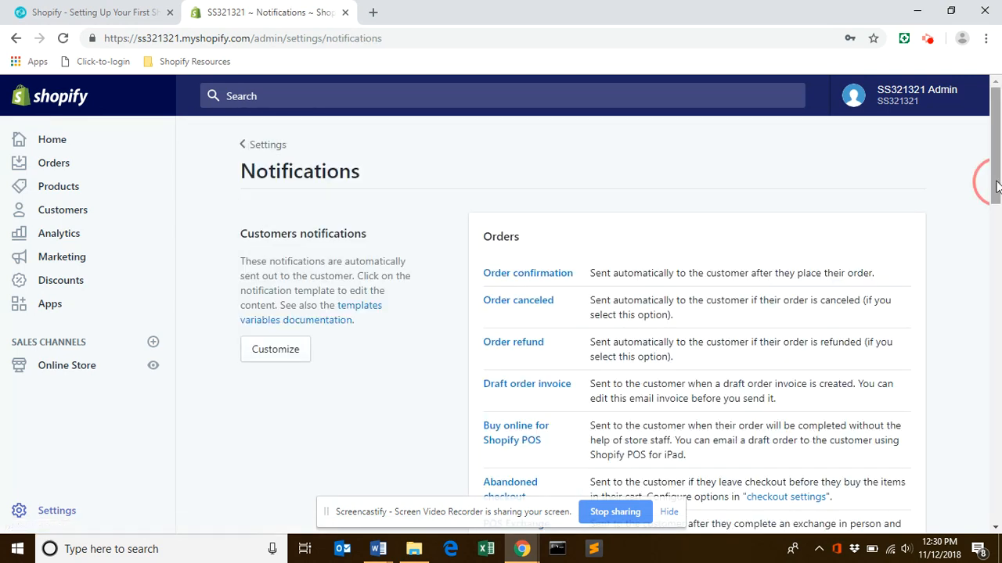
{"action": "right_click", "coordinate": [997, 186]}
Examine the logo, logo width and accent color options for customizing email templates, and return to Notifications.
{"action": "left_click", "coordinate": [285, 349]}
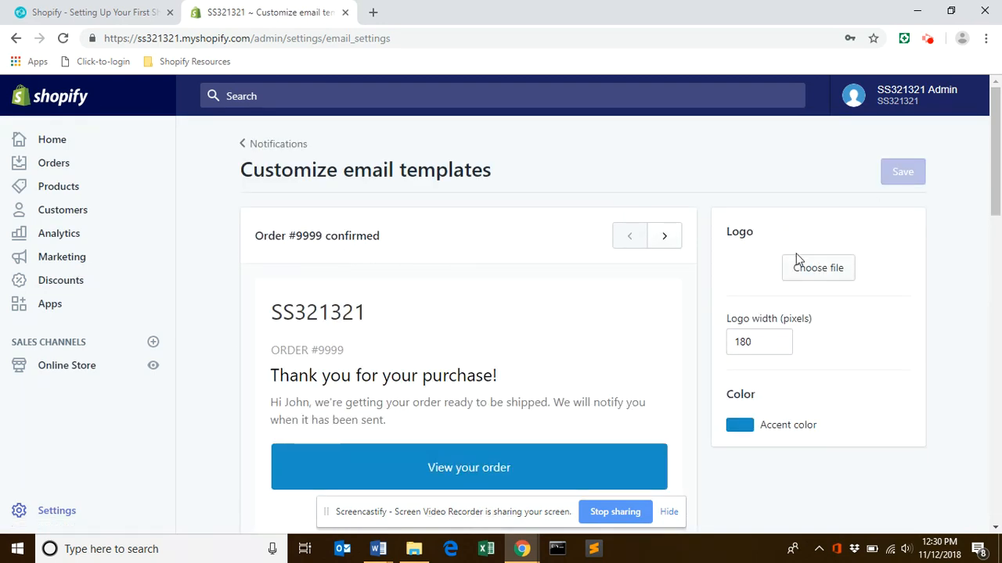
{"action": "left_click", "coordinate": [993, 185]}
{"action": "right_click", "coordinate": [999, 191]}
{"action": "left_click", "coordinate": [996, 188]}
{"action": "mouse_move", "coordinate": [994, 181]}
{"action": "left_mouse_down"}
{"action": "mouse_move", "coordinate": [989, 260]}
{"action": "mouse_move", "coordinate": [992, 185]}
{"action": "left_mouse_up"}
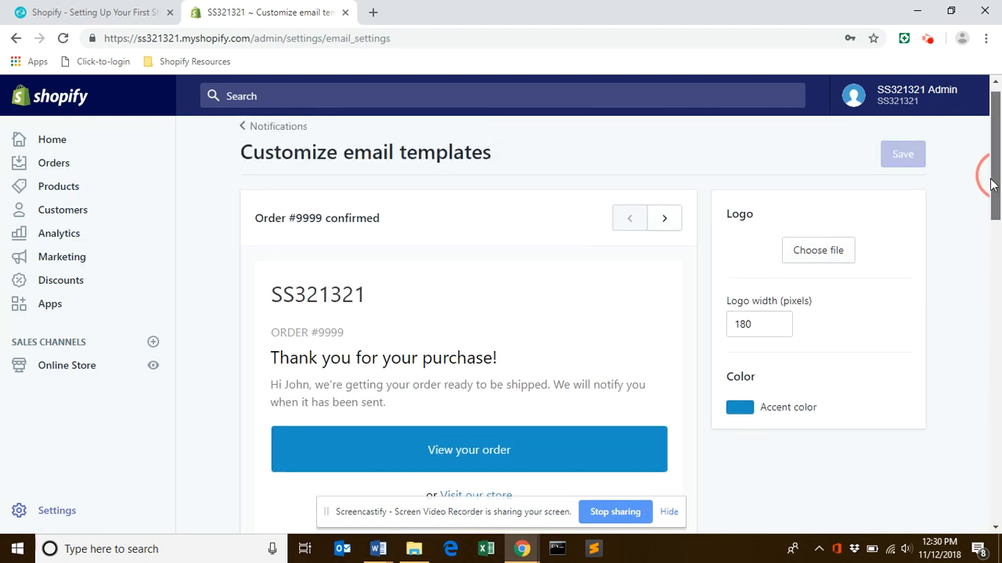
{"action": "left_click", "coordinate": [268, 127]}
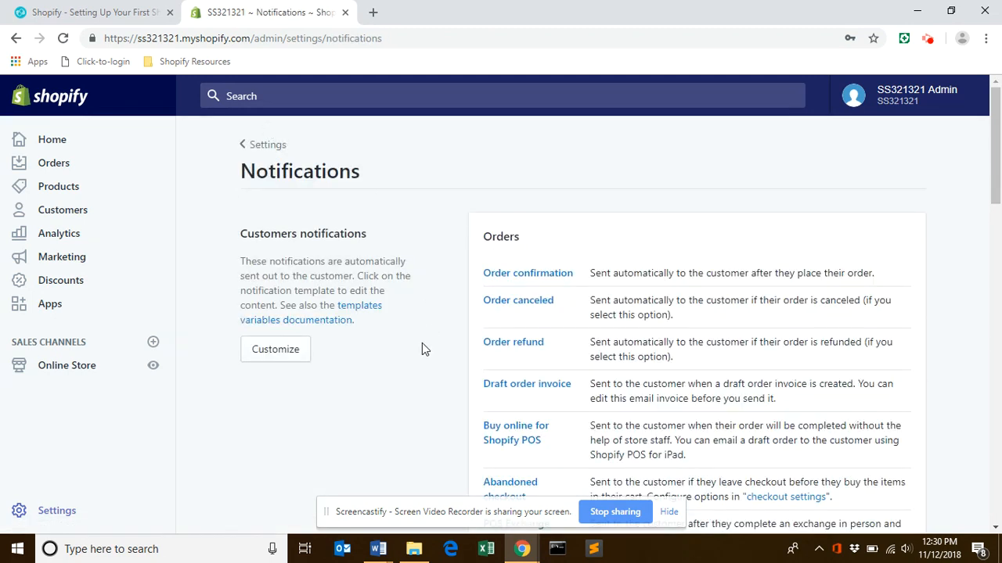
Examine the subject and HTML body of the Order confirmation email template, and return to Notifications.
{"action": "left_click_drag", "start_coordinate": [994, 169], "coordinate": [993, 173]}
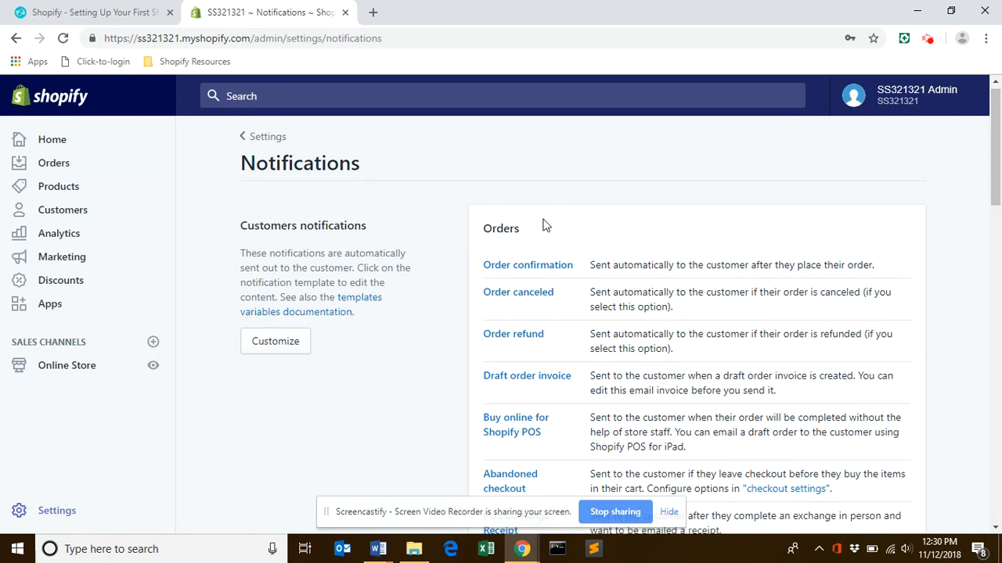
{"action": "left_click", "coordinate": [544, 270]}
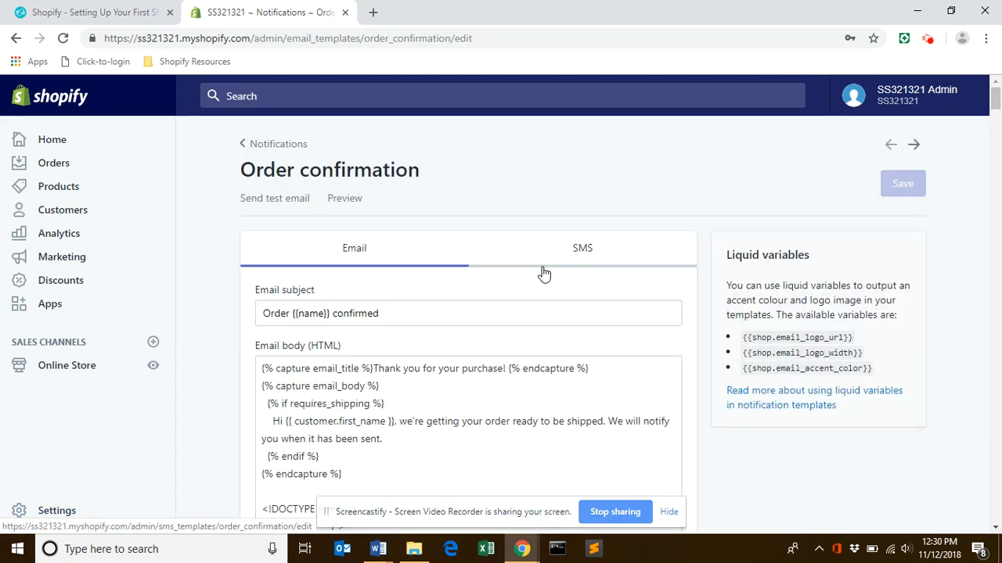
{"action": "left_click", "coordinate": [996, 100]}
{"action": "left_click_drag", "start_coordinate": [995, 101], "coordinate": [995, 104]}
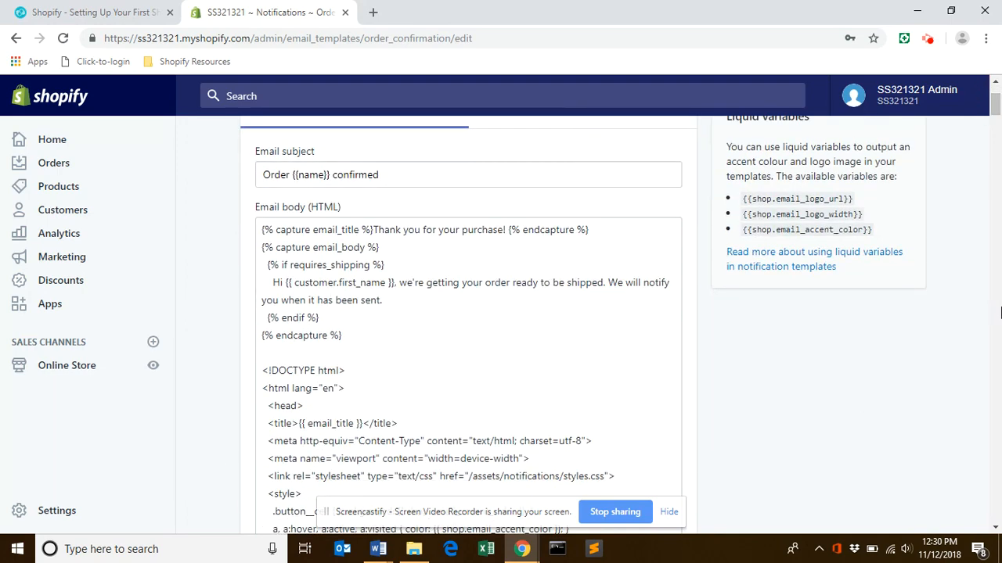
{"action": "mouse_move", "coordinate": [996, 112]}
{"action": "left_mouse_down"}
{"action": "mouse_move", "coordinate": [997, 137]}
{"action": "mouse_move", "coordinate": [996, 104]}
{"action": "left_mouse_up"}
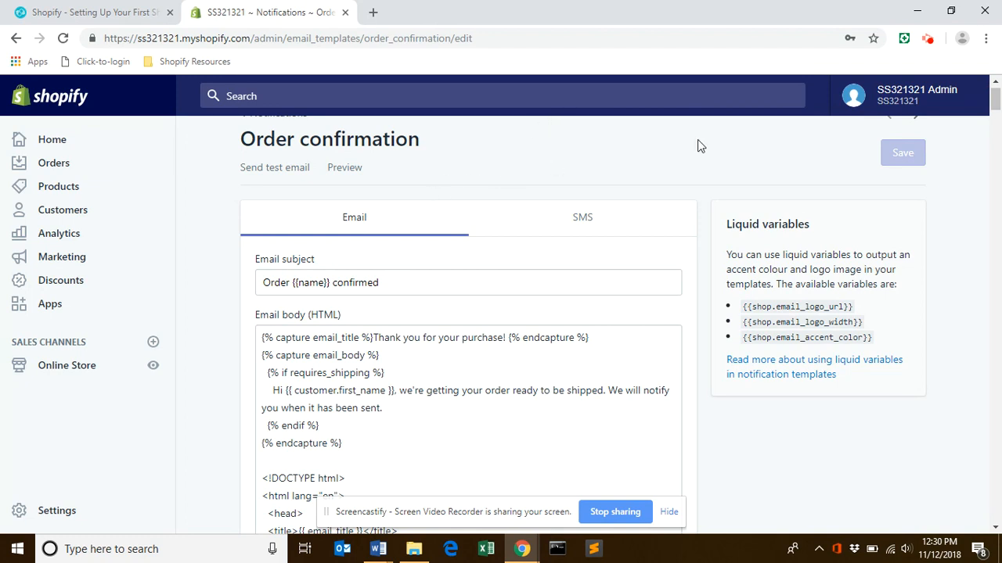
{"action": "left_click", "coordinate": [997, 105]}
{"action": "right_click", "coordinate": [997, 105]}
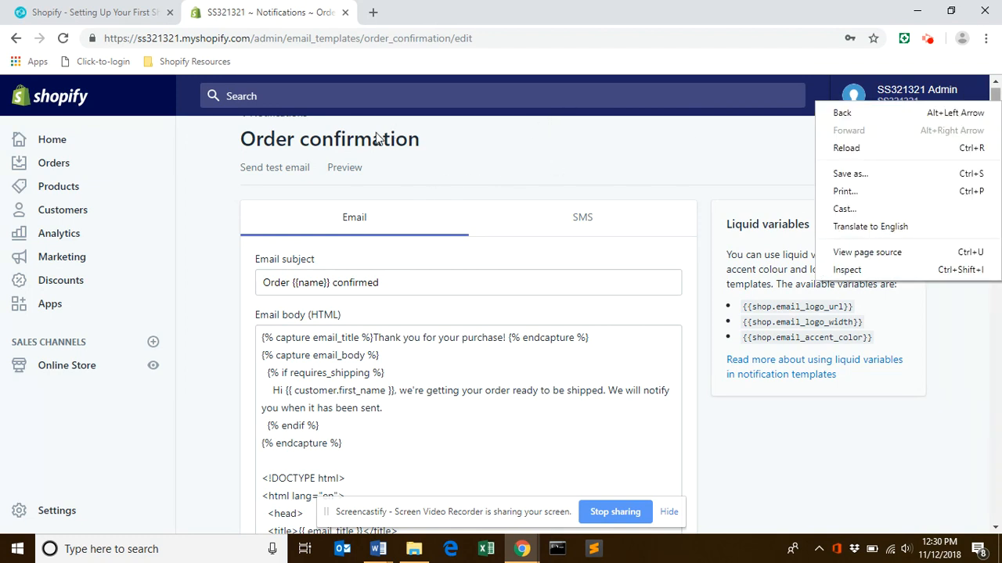
{"action": "left_click", "coordinate": [997, 96]}
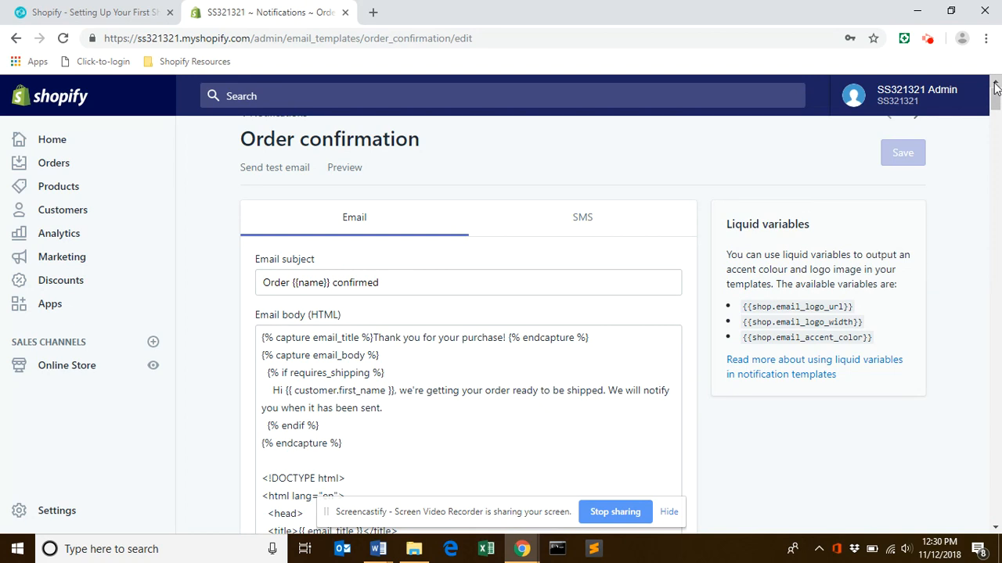
{"action": "left_click", "coordinate": [994, 83]}
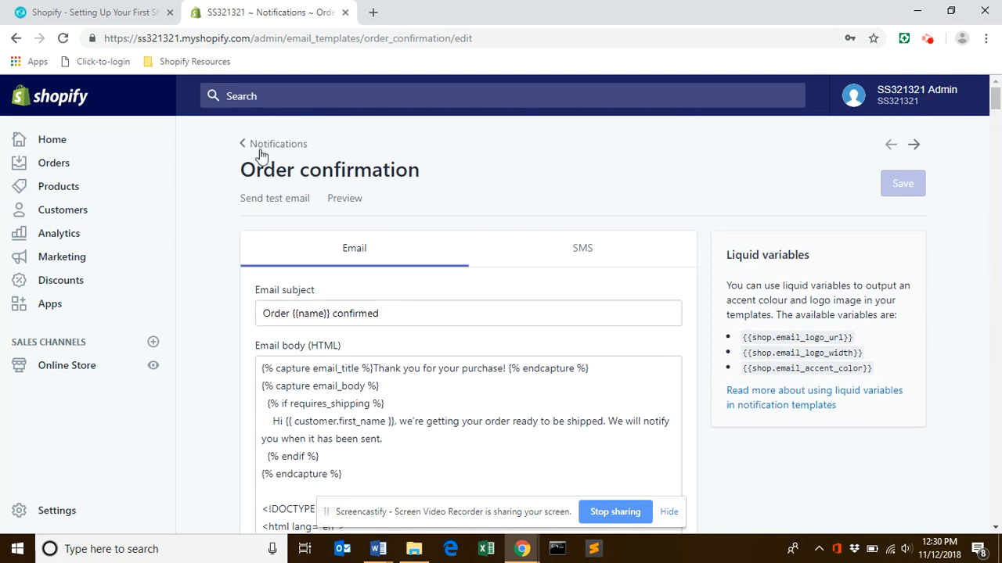
{"action": "left_click", "coordinate": [288, 147]}
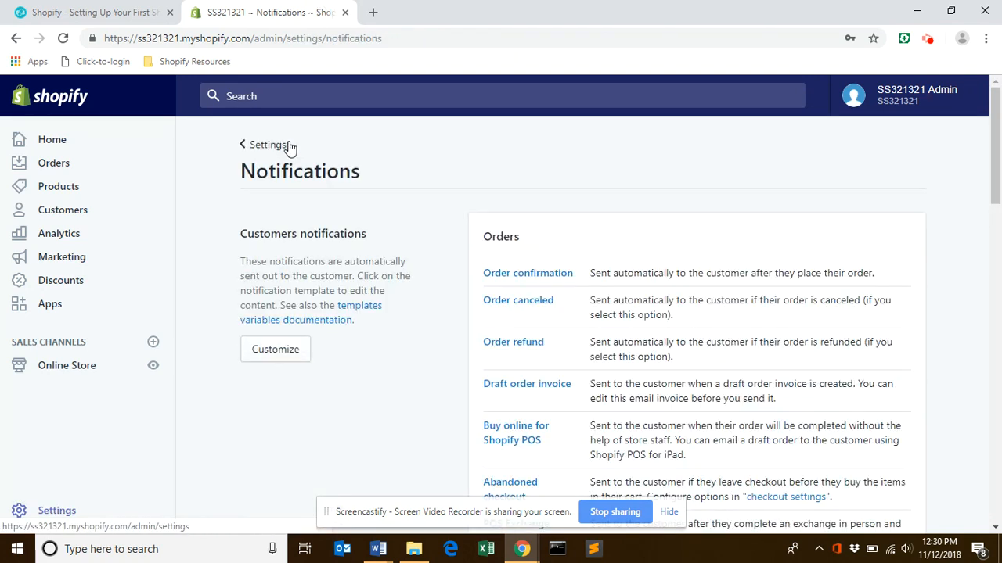
Check the uploaded files in the store's Files settings, and return to the Settings overview.
{"action": "left_click", "coordinate": [249, 145]}
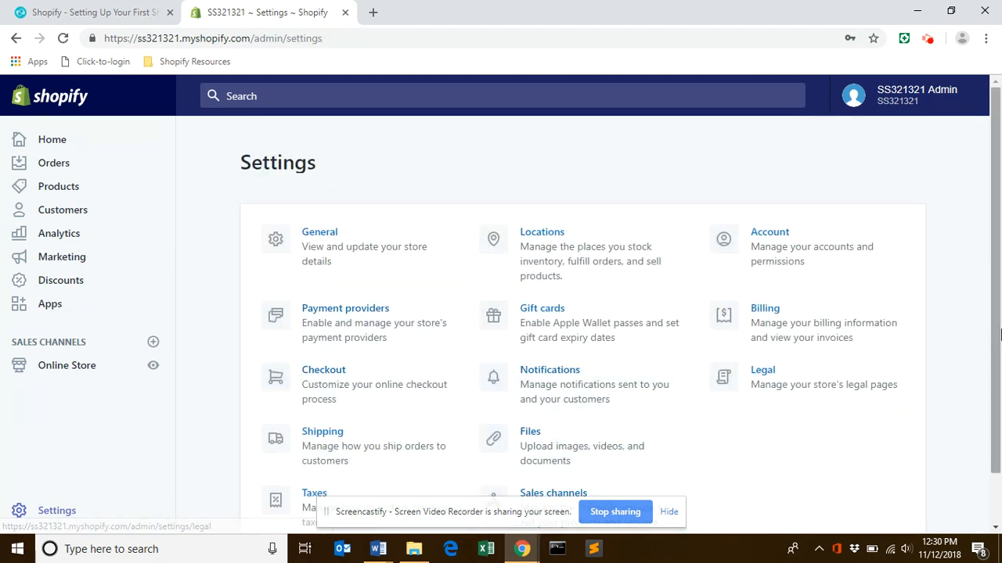
{"action": "scroll", "coordinate": [988, 301], "scroll_direction": "down", "scroll_amount": 1}
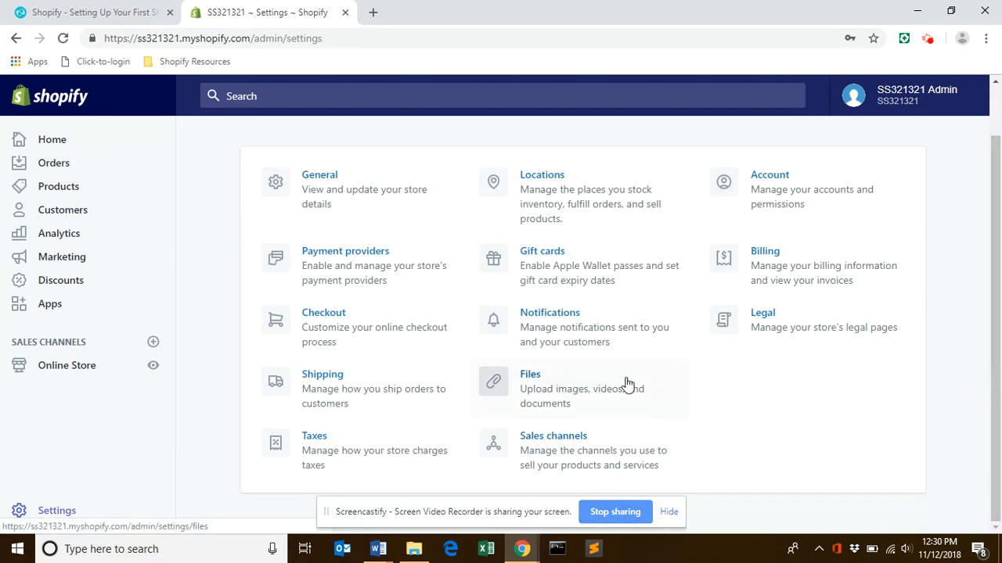
{"action": "left_click", "coordinate": [688, 412]}
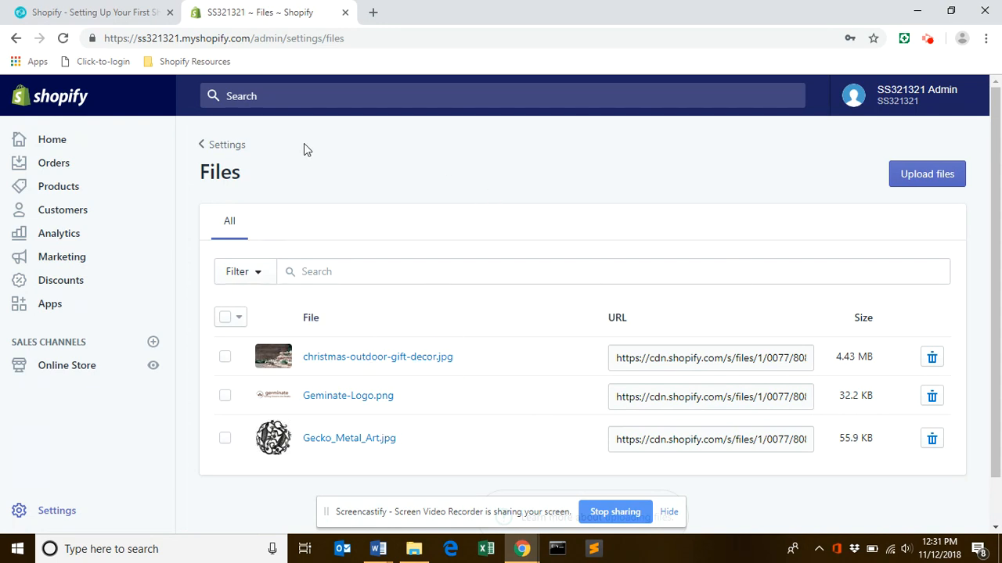
{"action": "left_click", "coordinate": [234, 147]}
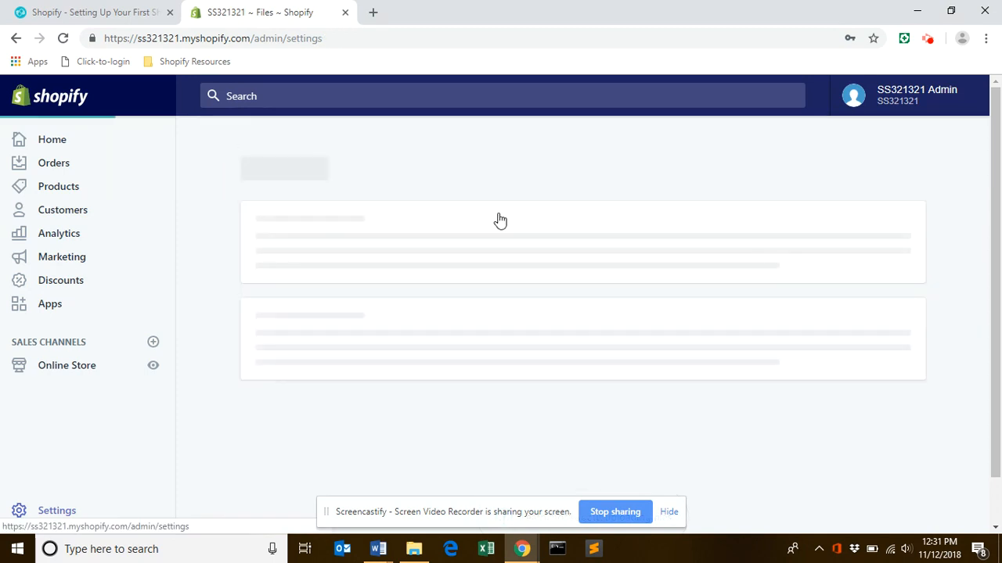
Examine the account owner and staff accounts in the Account settings, and return to the Settings overview.
{"action": "left_click_drag", "start_coordinate": [994, 368], "coordinate": [999, 446]}
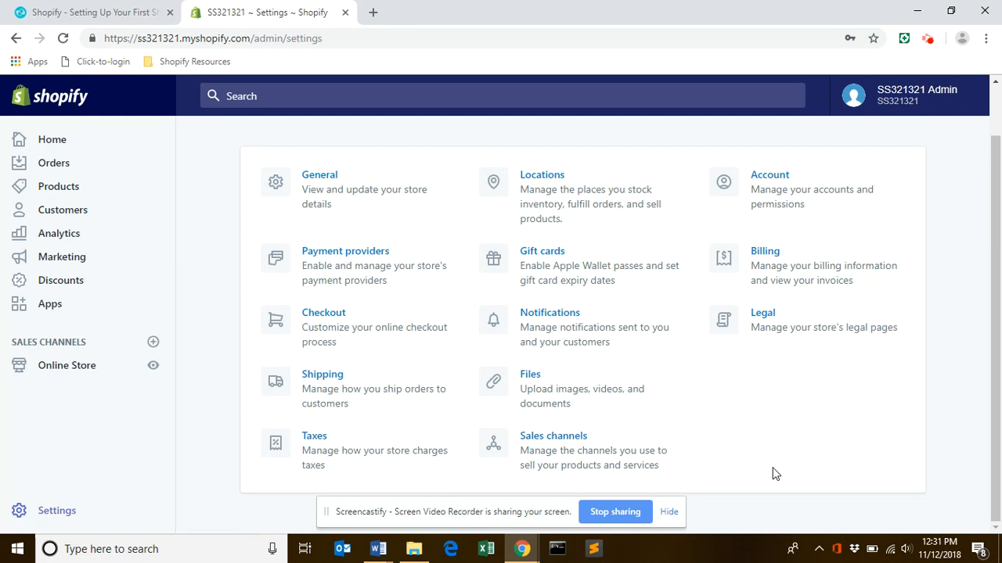
{"action": "scroll", "coordinate": [994, 340], "scroll_direction": "up", "scroll_amount": 1}
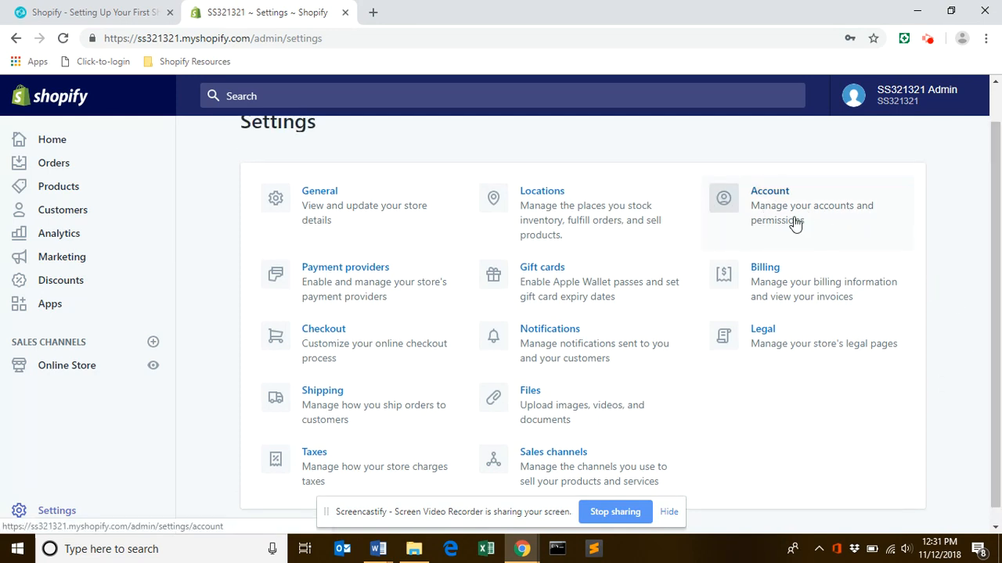
{"action": "left_click", "coordinate": [776, 197]}
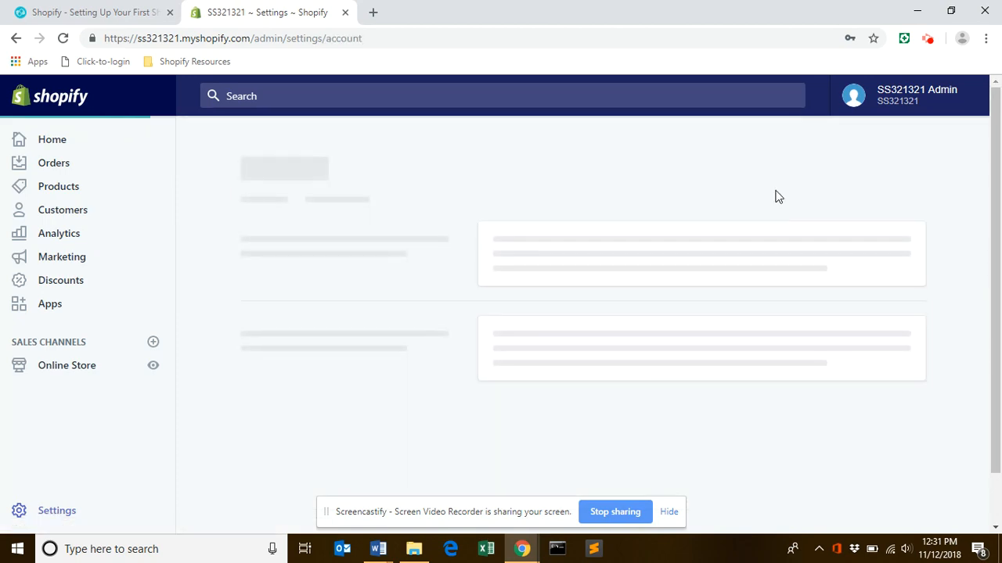
{"action": "left_click_drag", "start_coordinate": [994, 179], "coordinate": [1000, 265]}
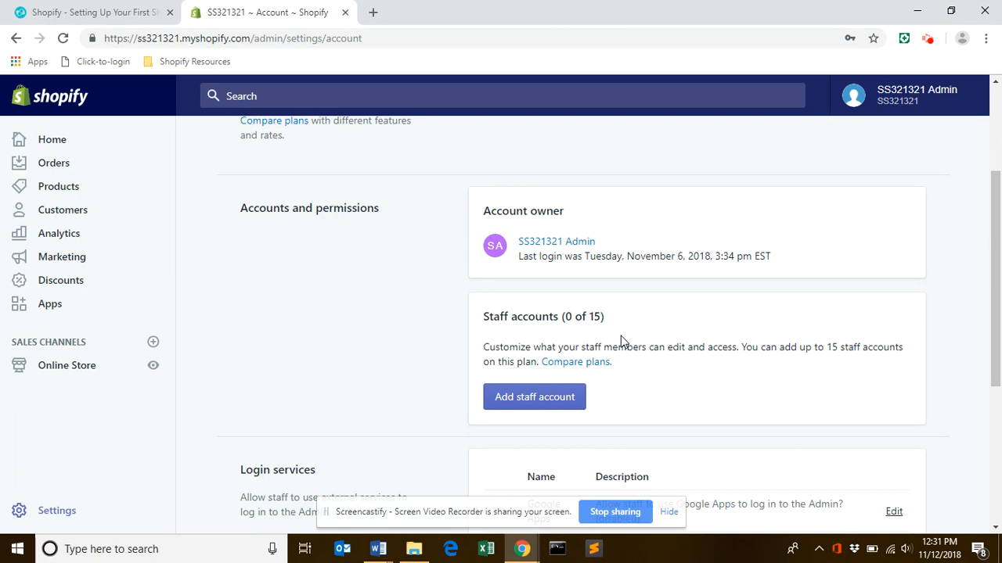
{"action": "left_click_drag", "start_coordinate": [996, 249], "coordinate": [995, 152]}
{"action": "left_click", "coordinate": [264, 146]}
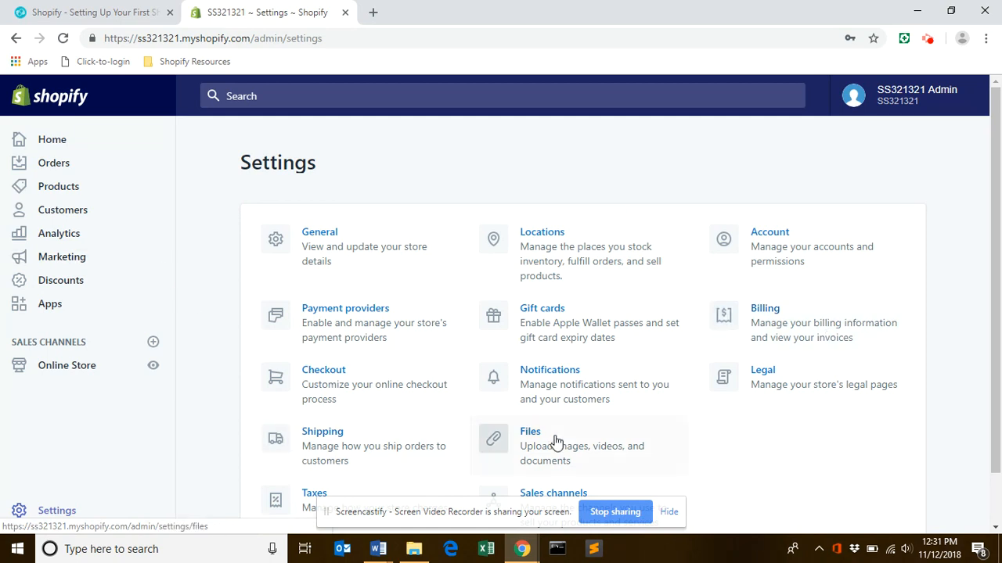
{"action": "left_click_drag", "start_coordinate": [995, 348], "coordinate": [999, 420]}
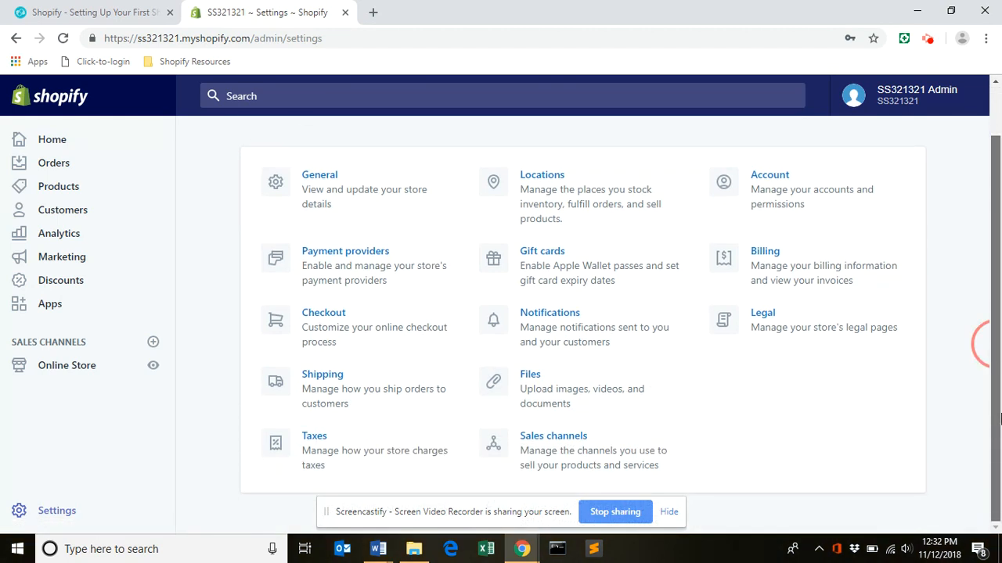